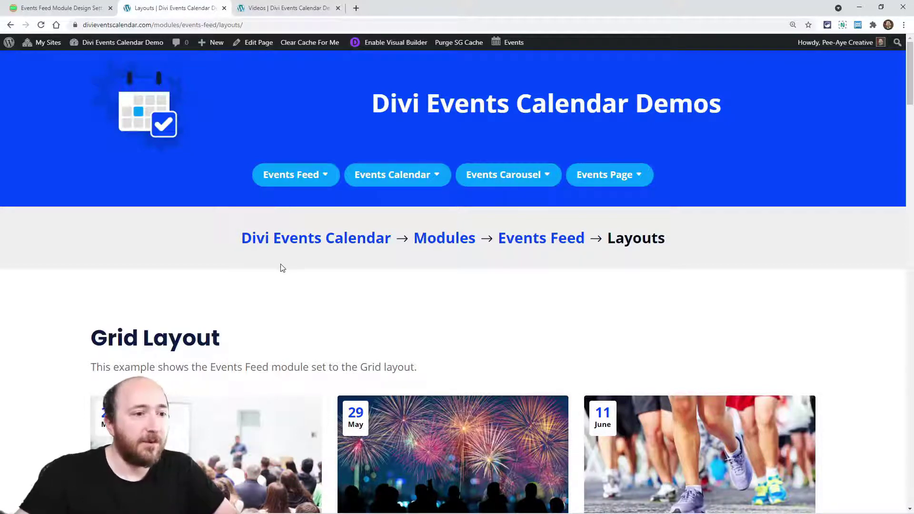
Insert an Events Feed module into the empty row of the Videos page and save the page
left_click(269, 8)
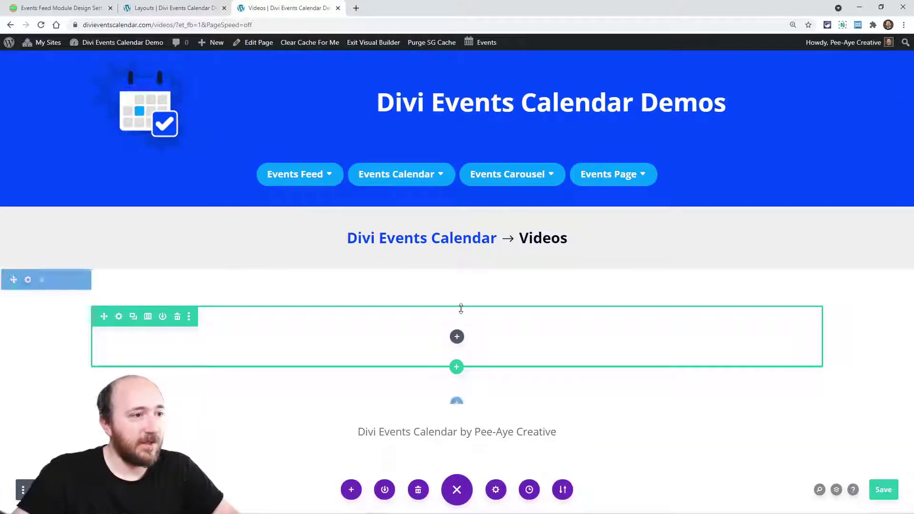
left_click(457, 337)
type("eve")
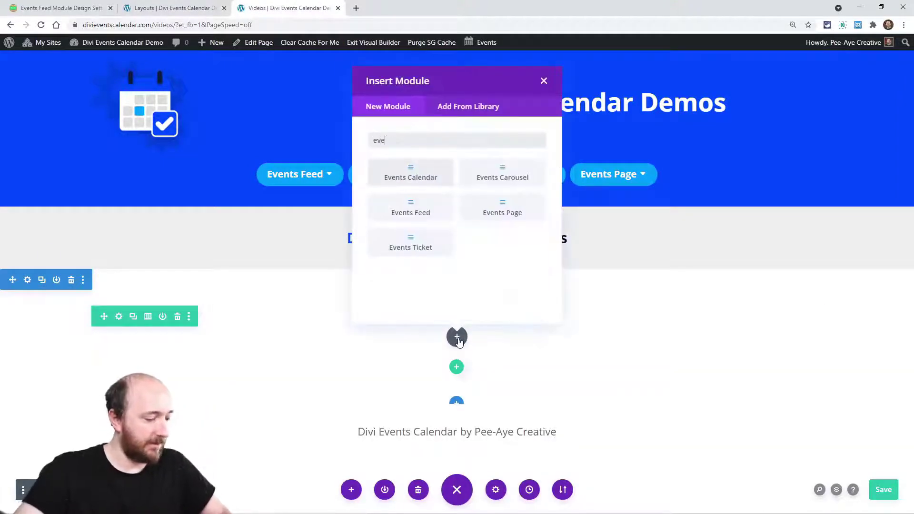
left_click(398, 213)
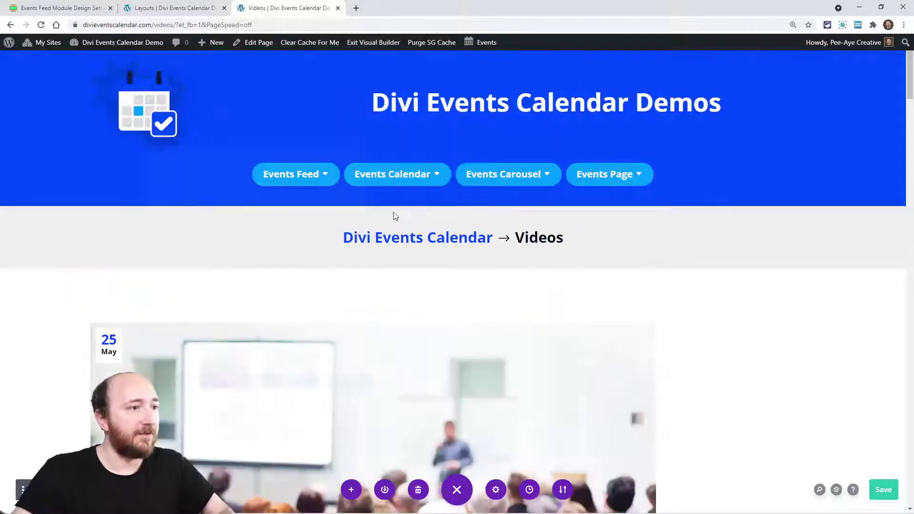
left_click(360, 416)
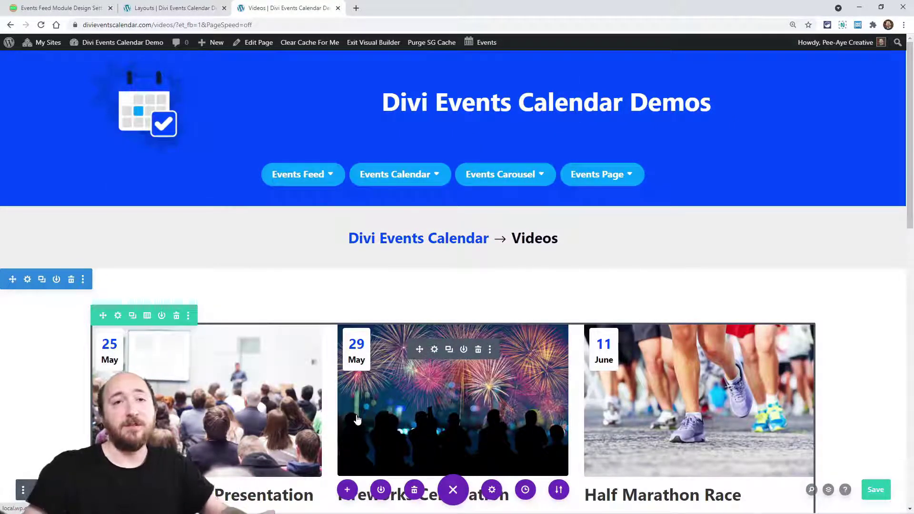
scroll(357, 419, "down", 7)
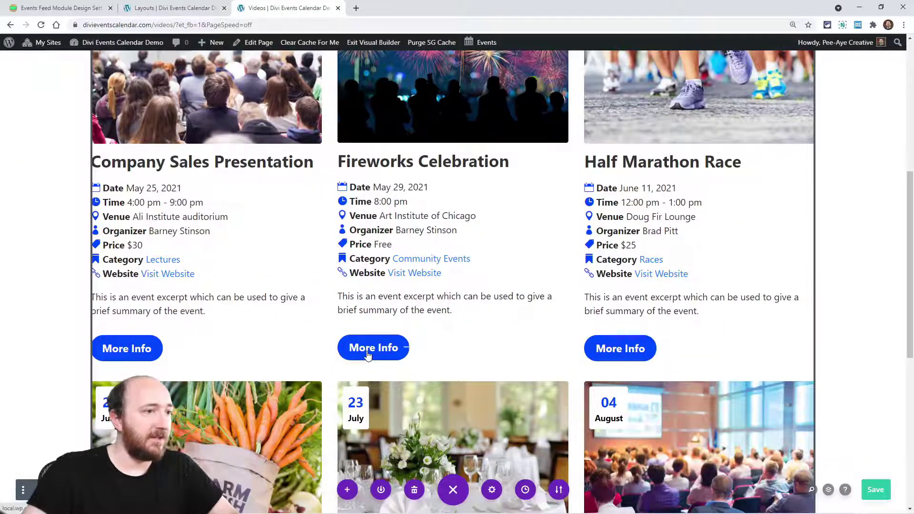
scroll(395, 297, "up", 2)
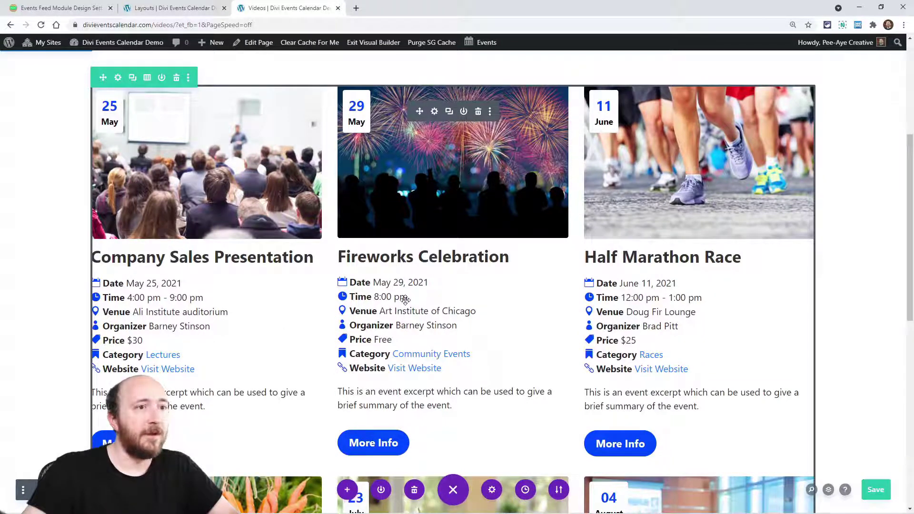
key("ctrl+s")
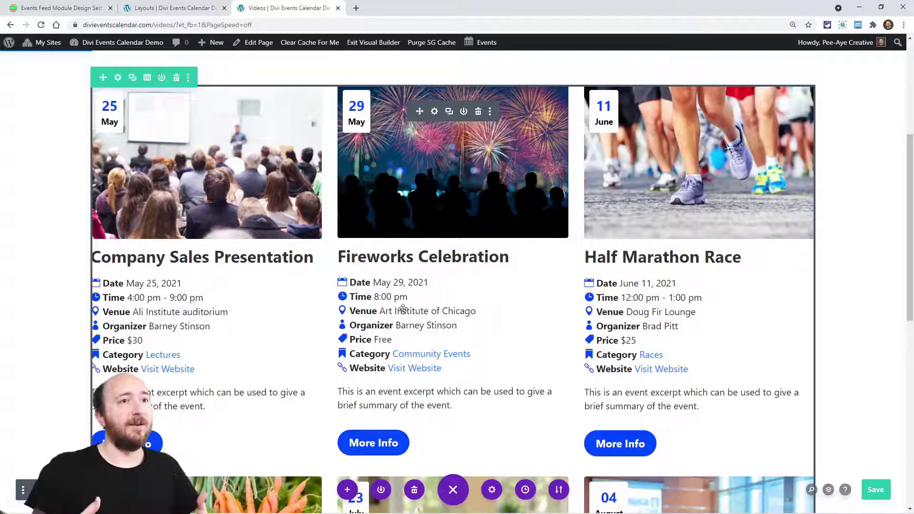
Open the Events Feed module's design settings and check its layout type and number of columns
left_click(434, 111)
left_click_drag(272, 89, 485, 100)
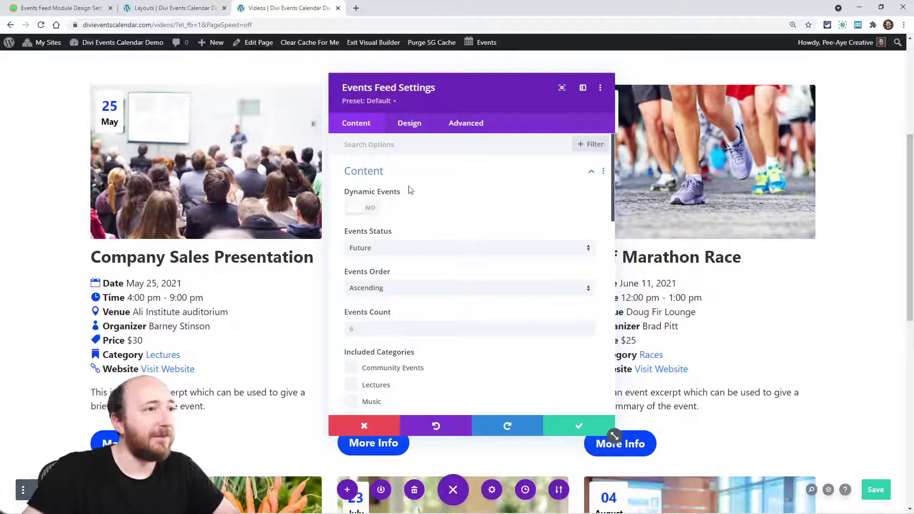
left_click(415, 126)
left_click_drag(466, 101, 635, 90)
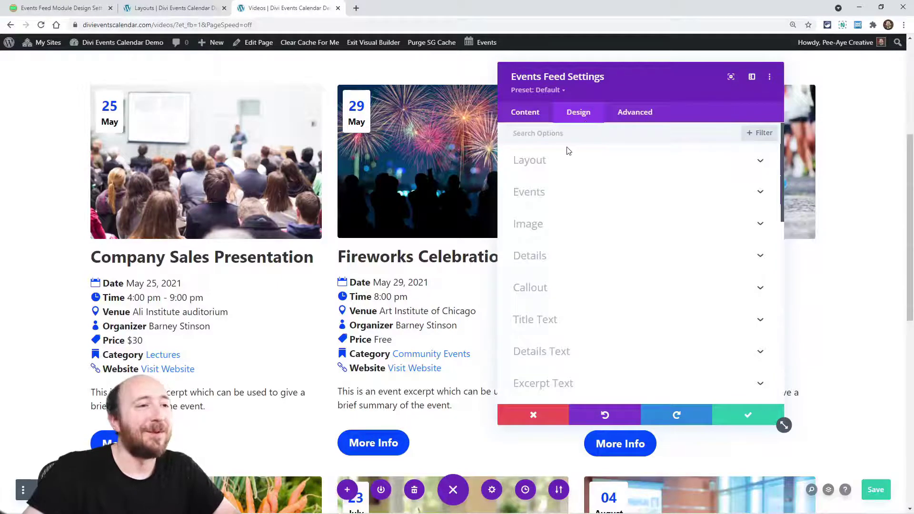
left_click(532, 164)
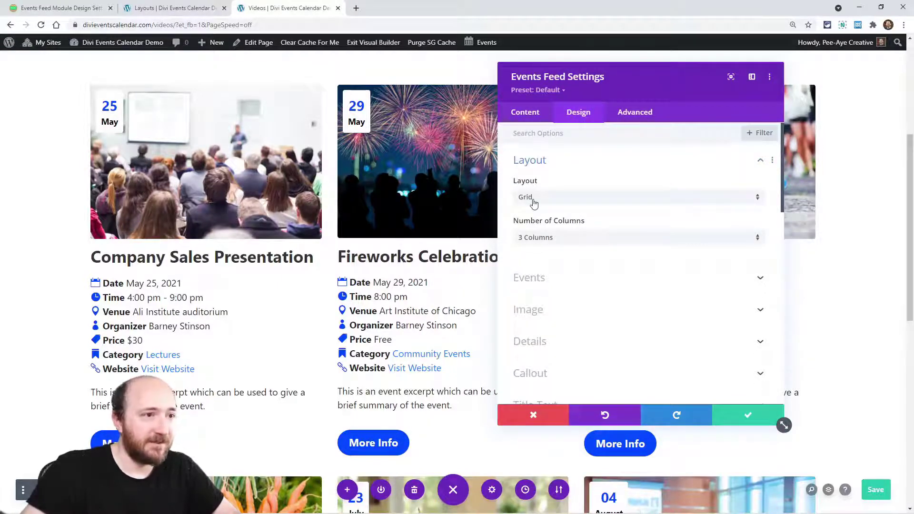
left_click(560, 161)
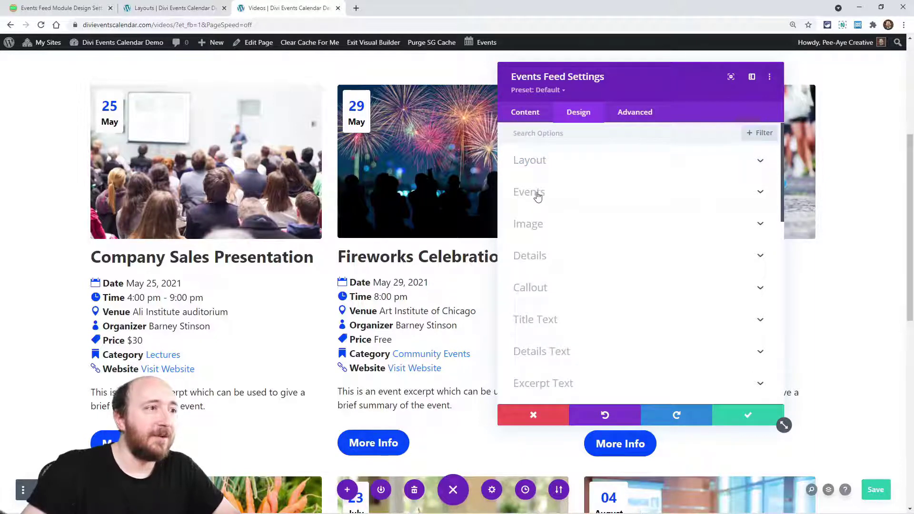
Try a dark gray #666666 event background color and compare it with the module's own background options
left_click(553, 195)
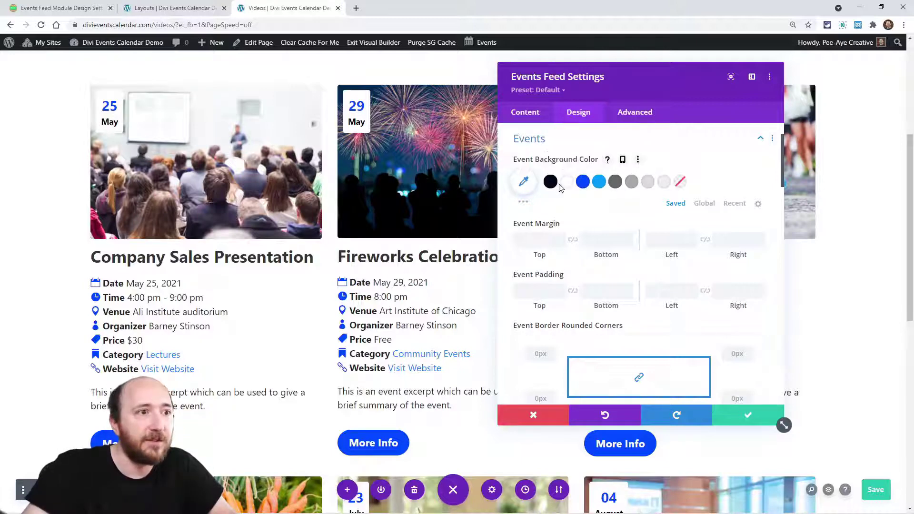
left_click(616, 183)
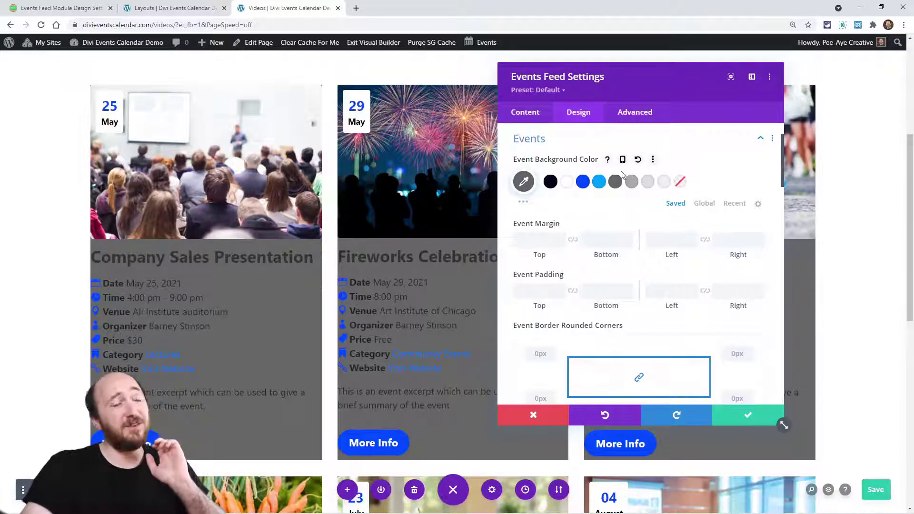
left_click(527, 113)
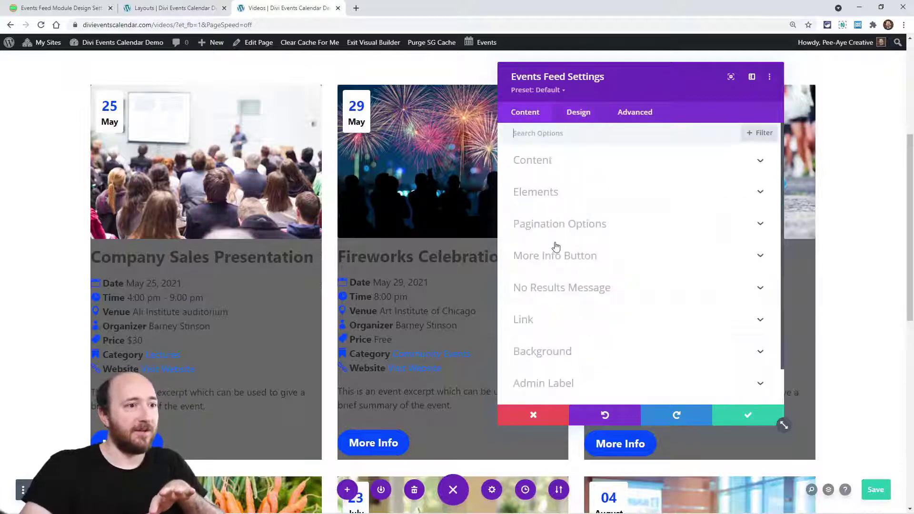
scroll(548, 310, "down", 1)
left_click(548, 312)
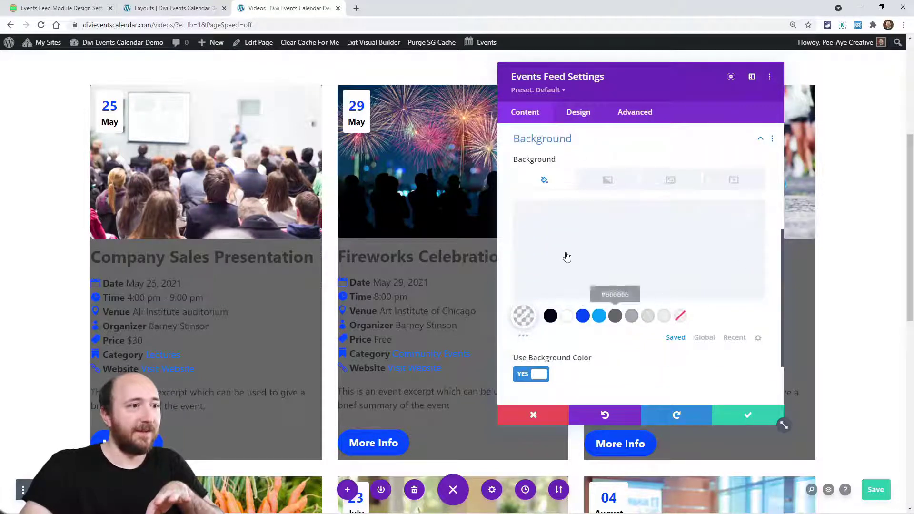
Reset the event background color to its default
left_click(578, 112)
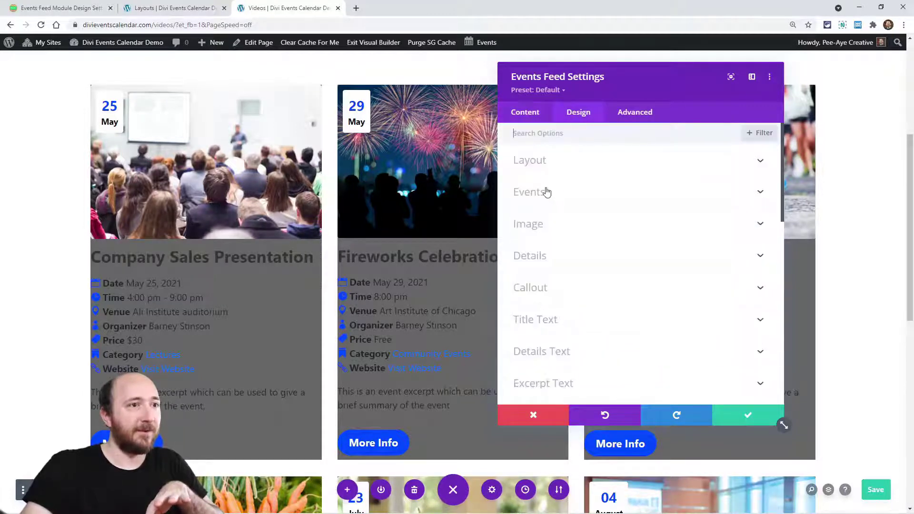
left_click(545, 191)
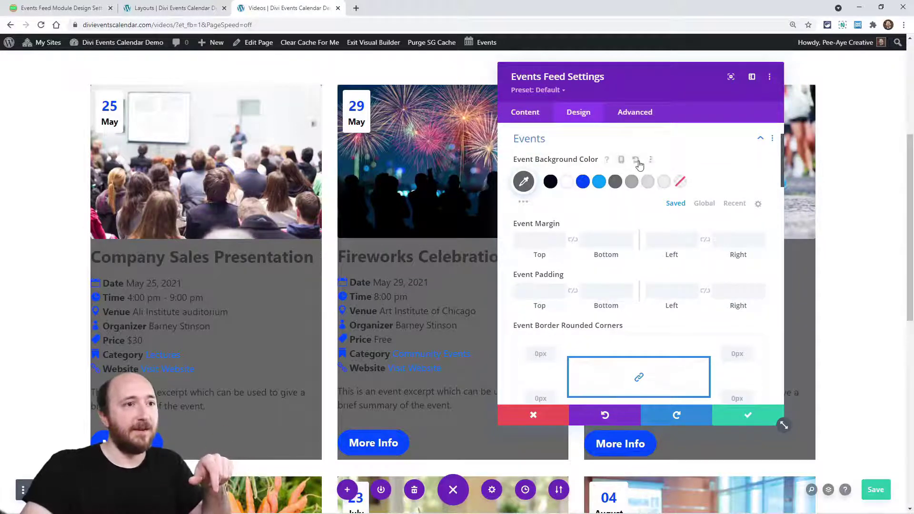
scroll(590, 264, "down", 6)
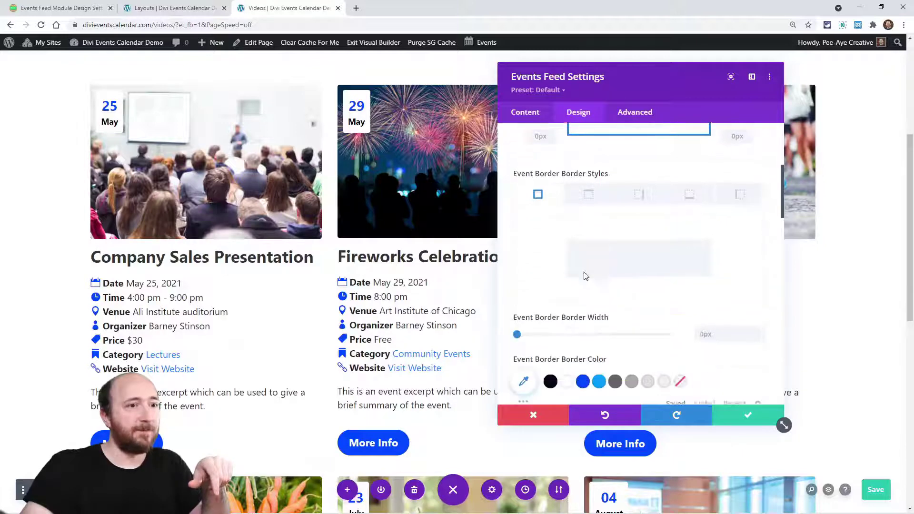
Try an event border width of 16px and reset it to the default
left_click(761, 309)
left_click(761, 309)
left_click(761, 308)
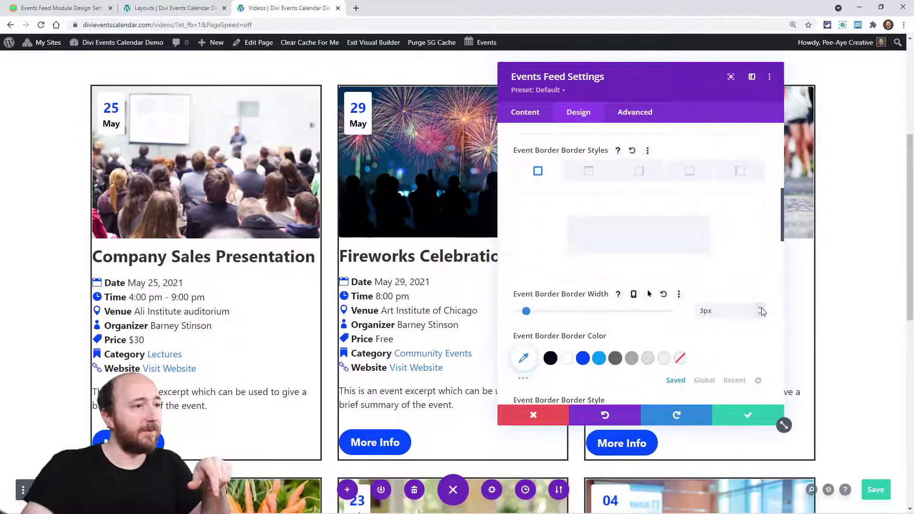
left_click(761, 308)
left_click(761, 308)
left_click(761, 308)
left_click(761, 309)
left_click(761, 308)
left_click(761, 309)
left_click(761, 308)
left_click(761, 308)
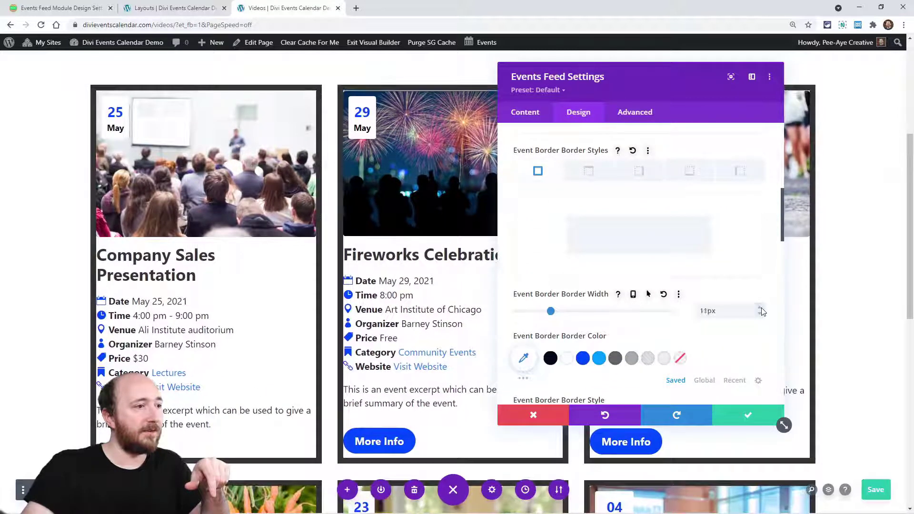
left_click(761, 309)
left_click(761, 309)
left_click(761, 309)
left_click(761, 308)
left_click(761, 309)
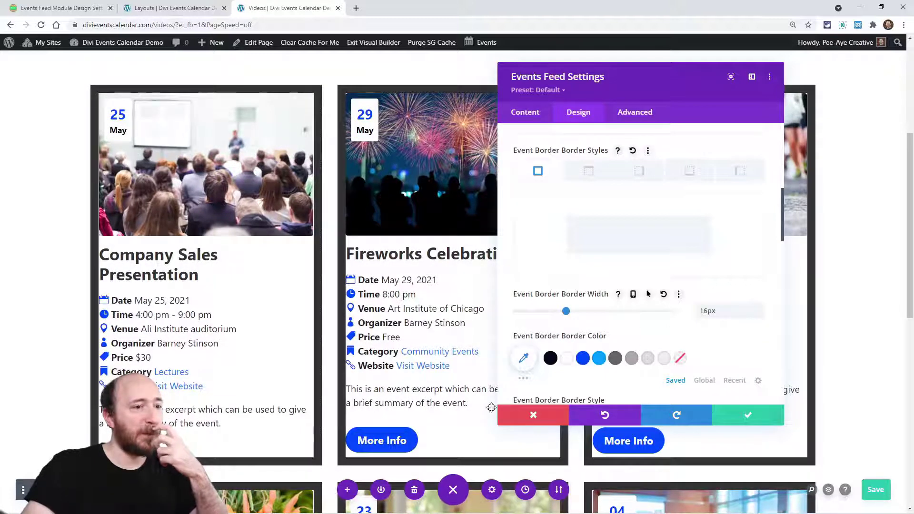
left_click(664, 294)
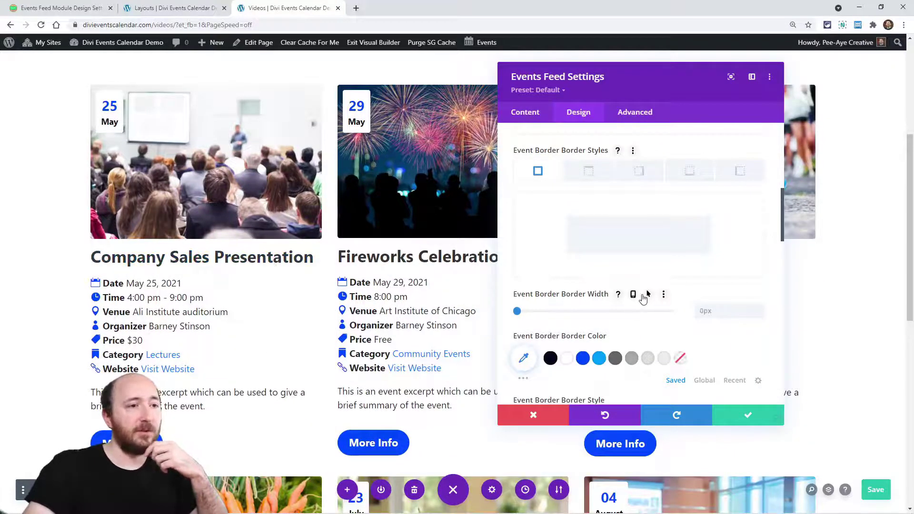
Examine the event margin, padding, rounded corners, border style and box shadow options
scroll(638, 300, "up", 2)
scroll(640, 302, "up", 5)
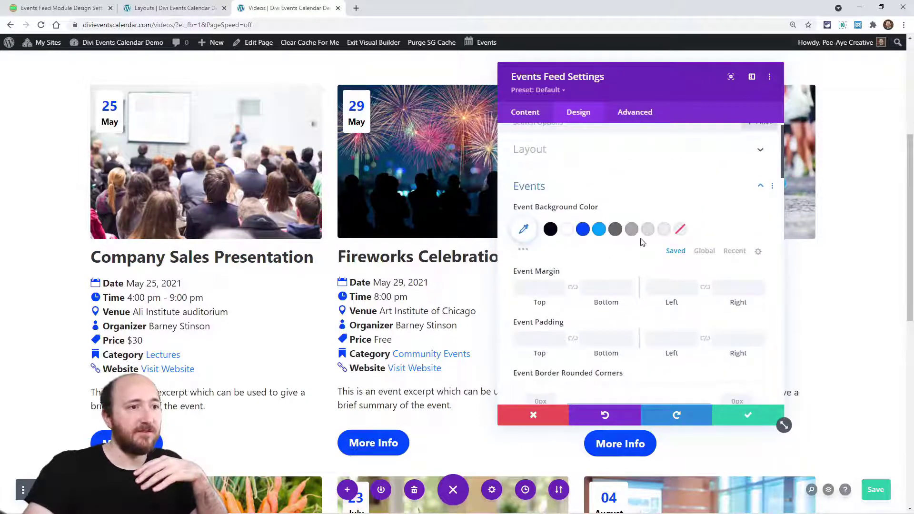
scroll(543, 286, "down", 4)
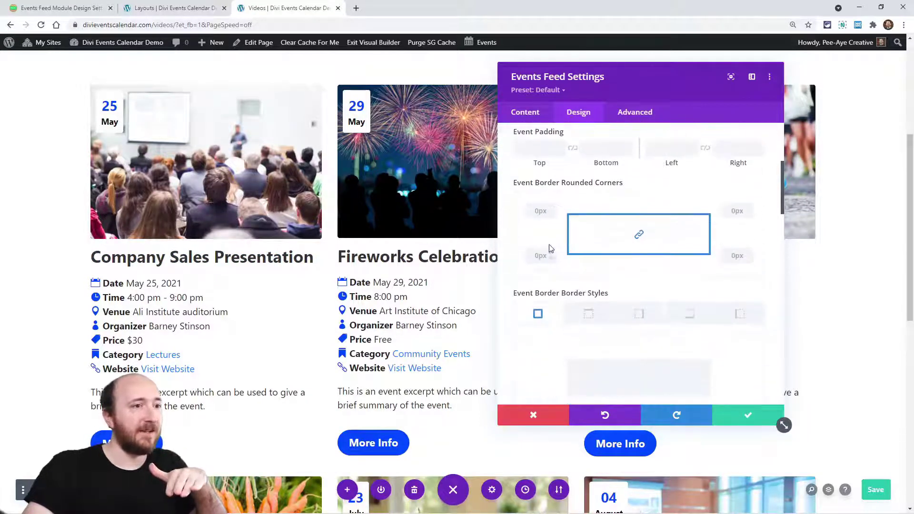
scroll(550, 215, "down", 6)
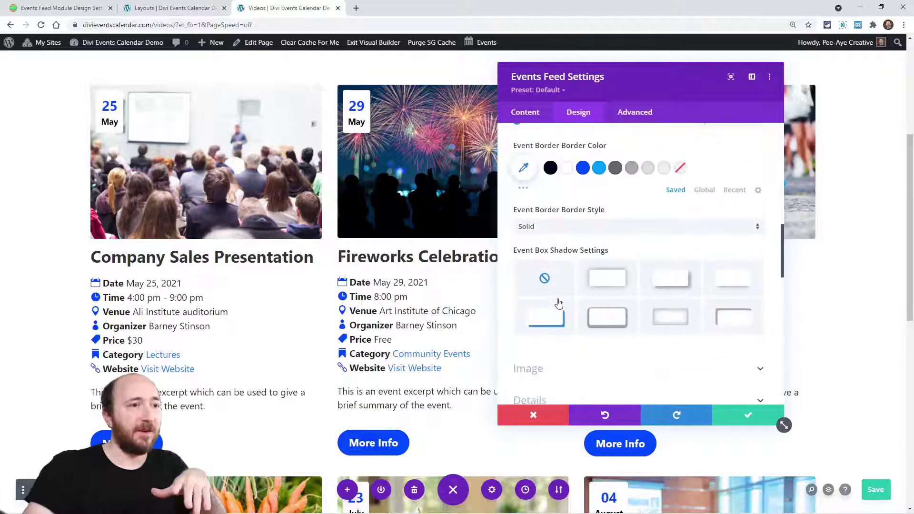
scroll(559, 303, "down", 3)
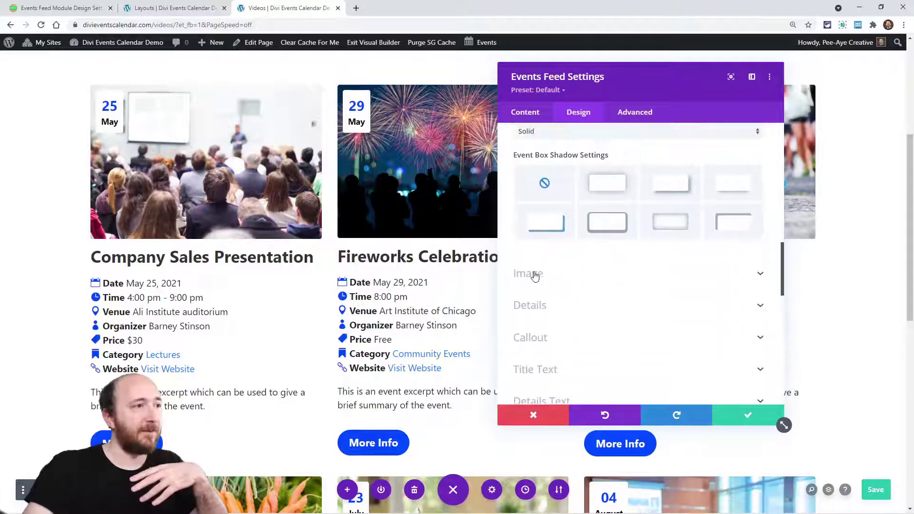
Try an image width of 263px and rounded image corners of 20px, resetting both to their defaults
left_click(537, 273)
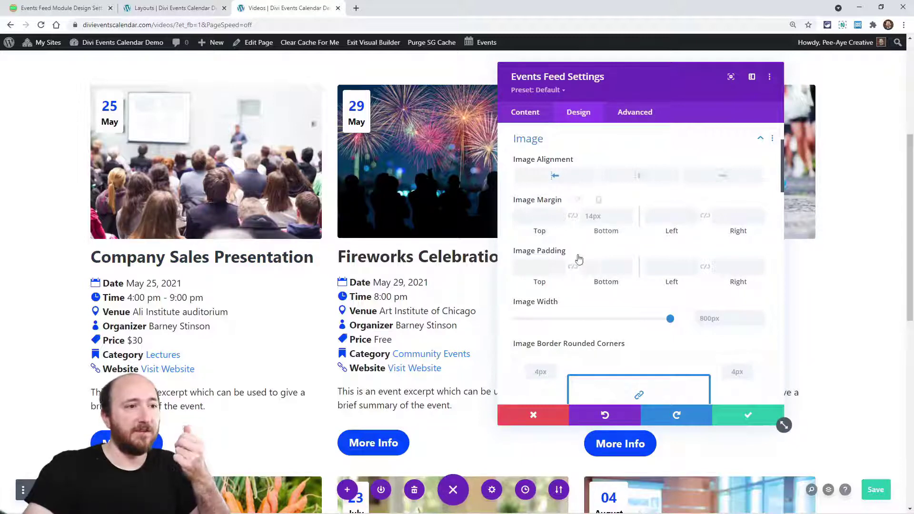
left_click_drag(670, 319, 570, 326)
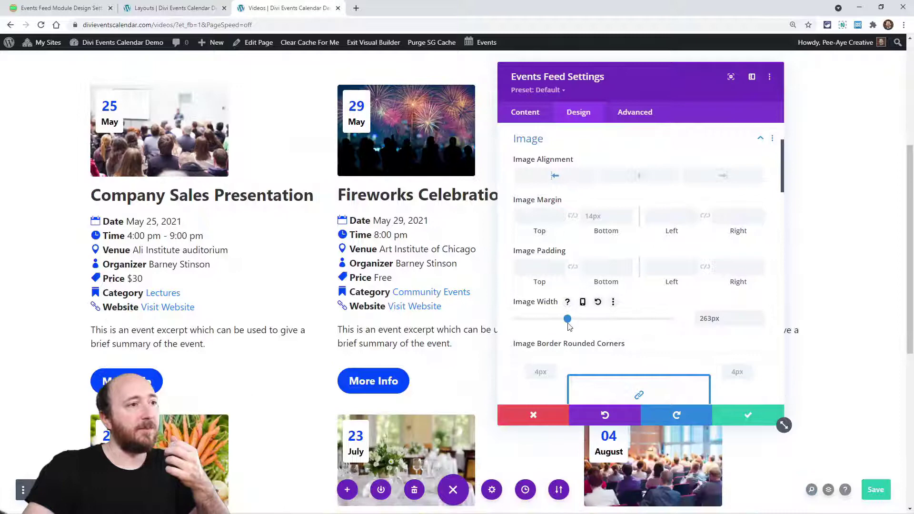
left_click(598, 302)
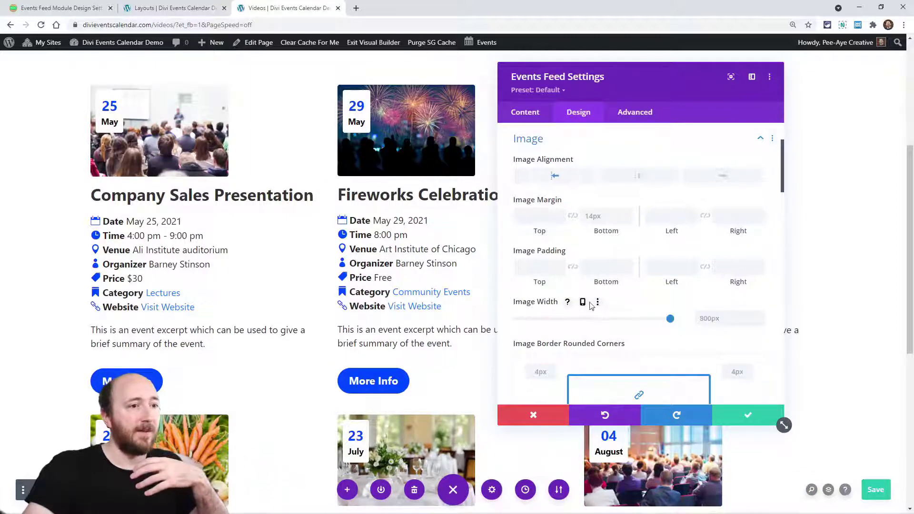
scroll(588, 302, "down", 2)
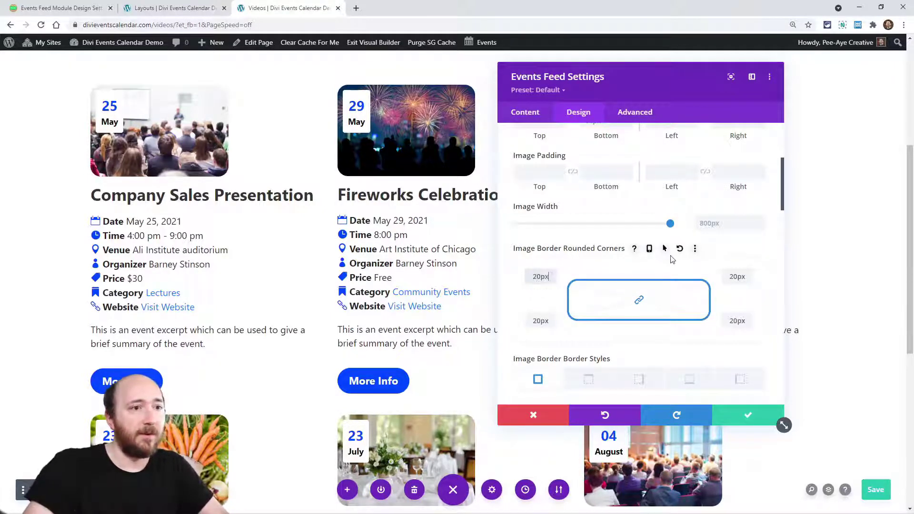
scroll(596, 279, "down", 5)
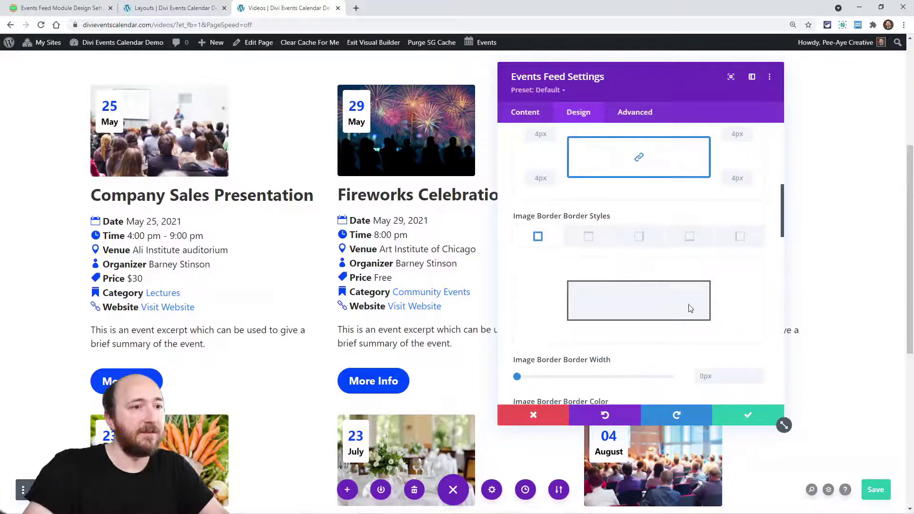
Give the event images a 4px wide border in blue #0048ff
left_click(760, 278)
left_click(760, 278)
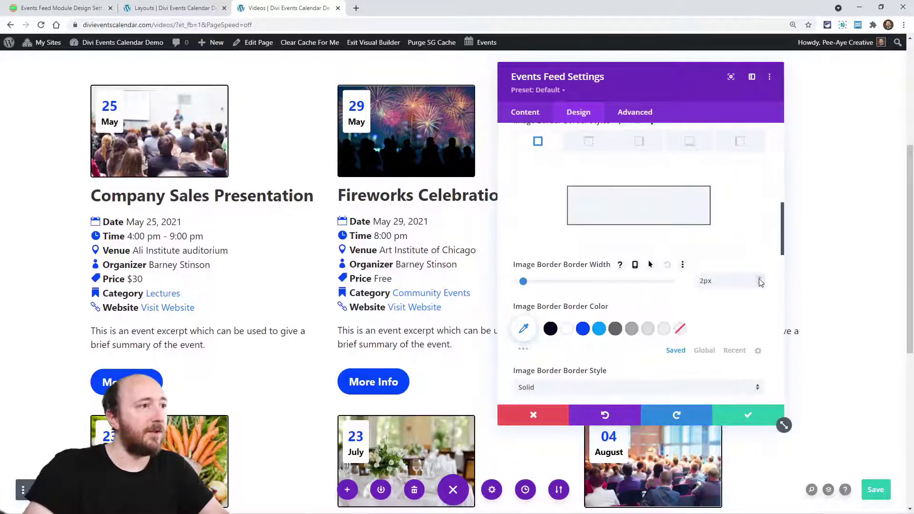
left_click(760, 278)
left_click(760, 278)
left_click(583, 328)
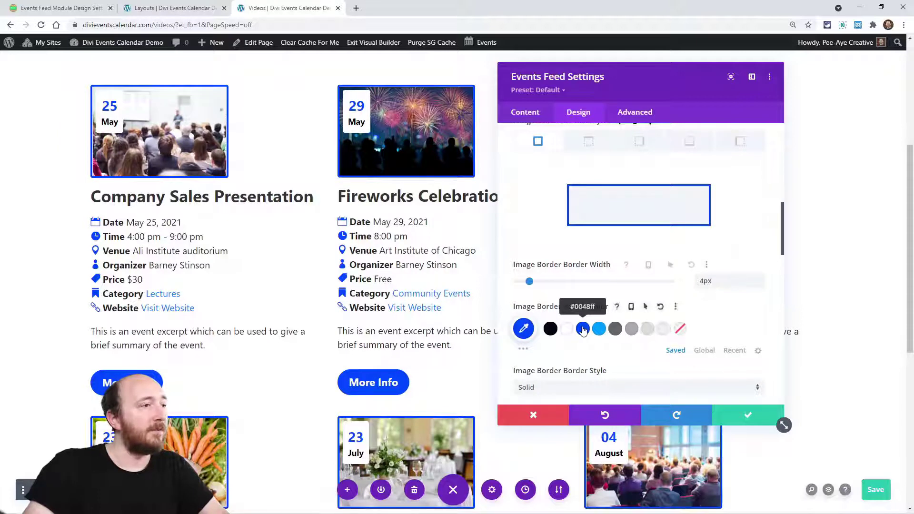
Set the image border style to Double
scroll(619, 333, "down", 3)
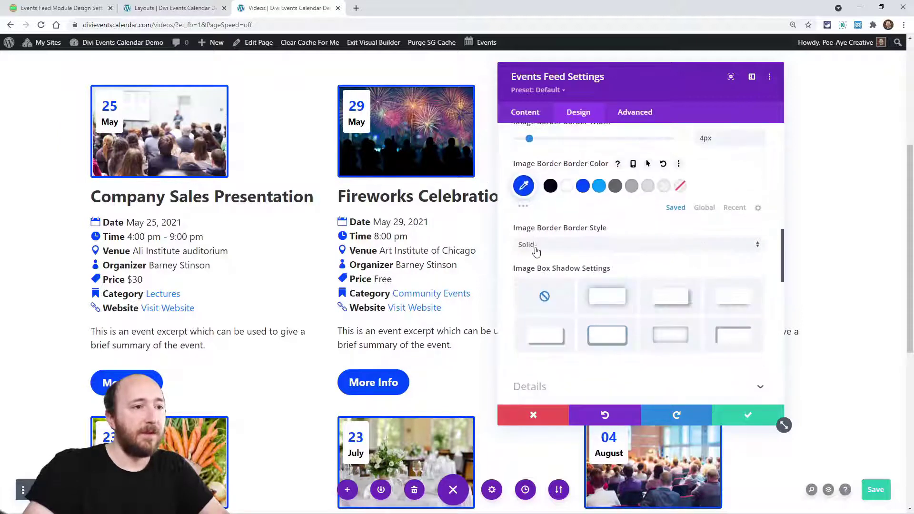
left_click(553, 253)
left_click(543, 308)
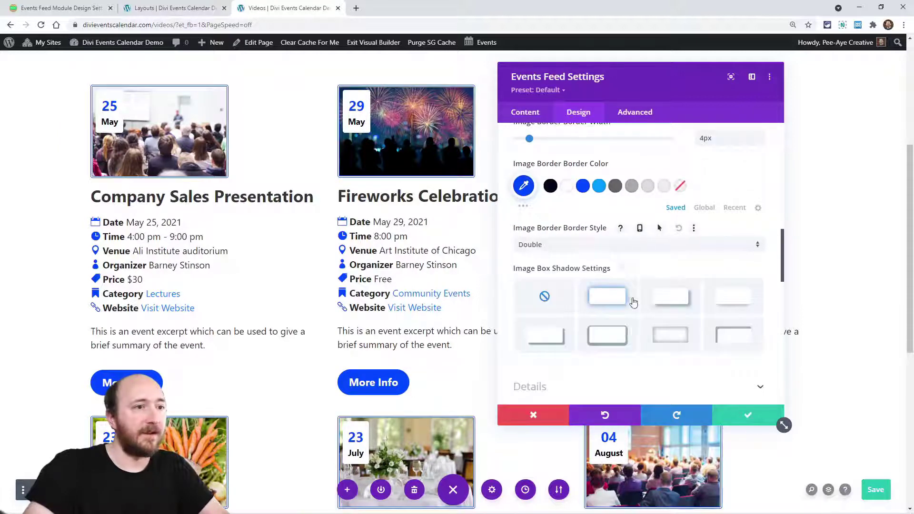
Try the third box shadow preset, offset to the lower right, on the event images and undo it
left_click(662, 299)
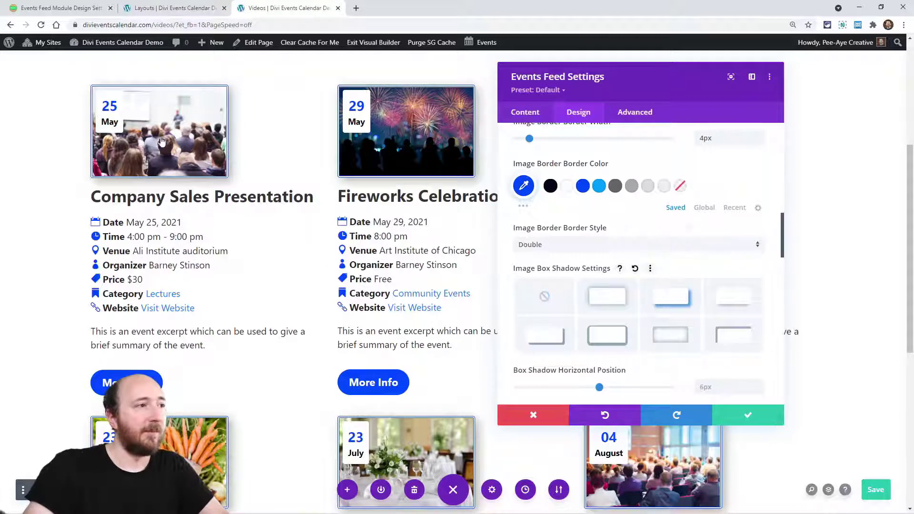
scroll(582, 306, "down", 8)
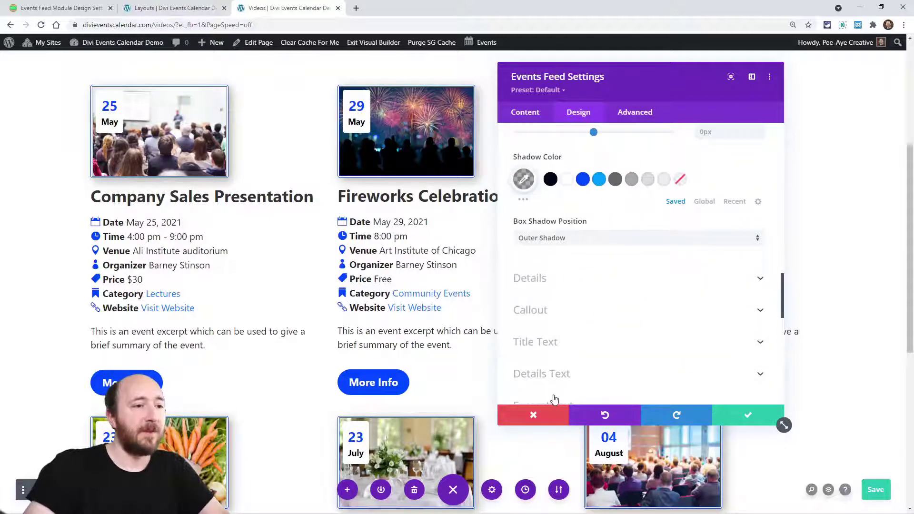
left_click(598, 412)
scroll(557, 230, "up", 4)
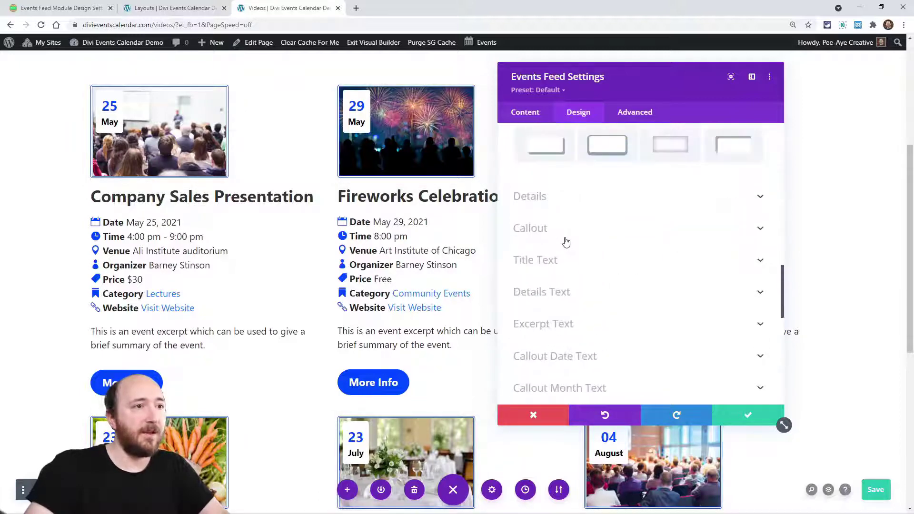
Try dark grey as the event details background color and settle on light blue
scroll(562, 229, "up", 10)
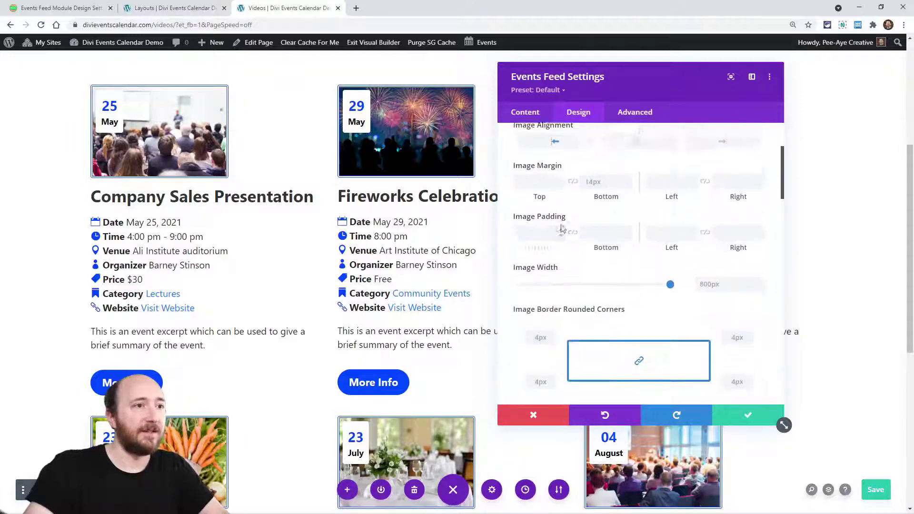
left_click(546, 231)
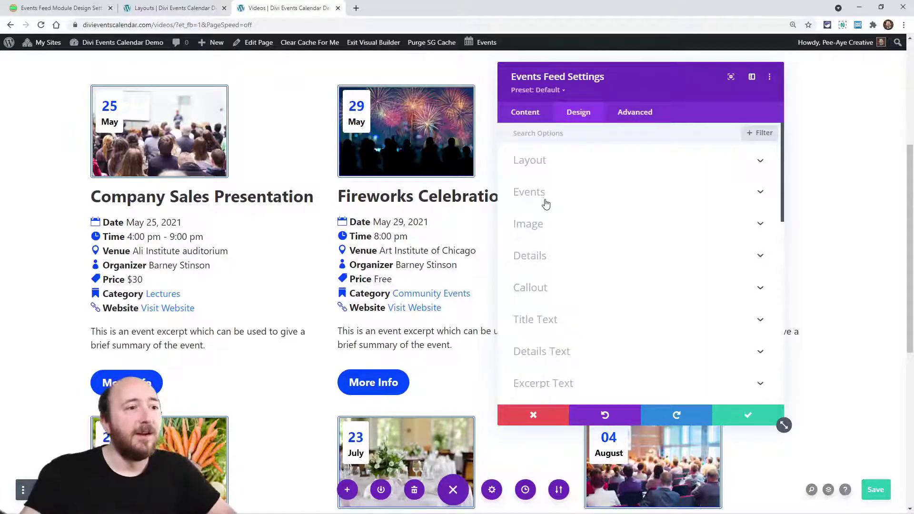
left_click(547, 258)
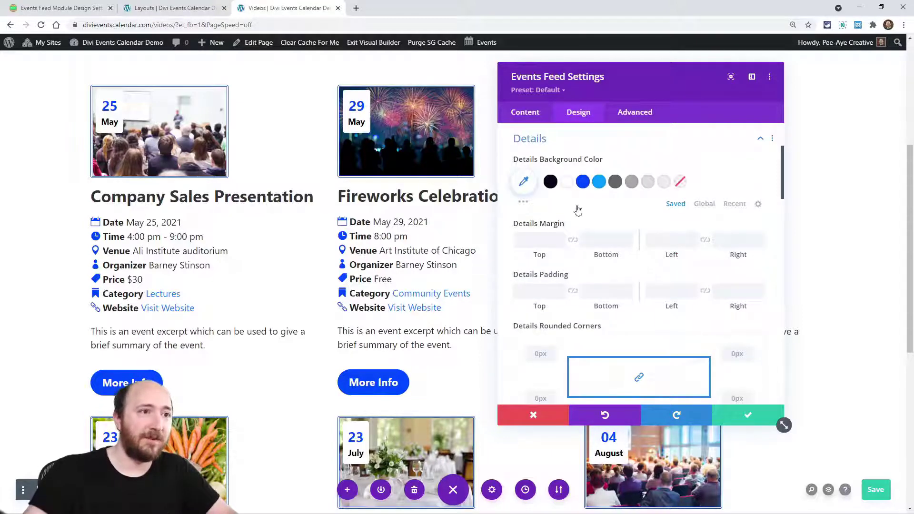
left_click(600, 183)
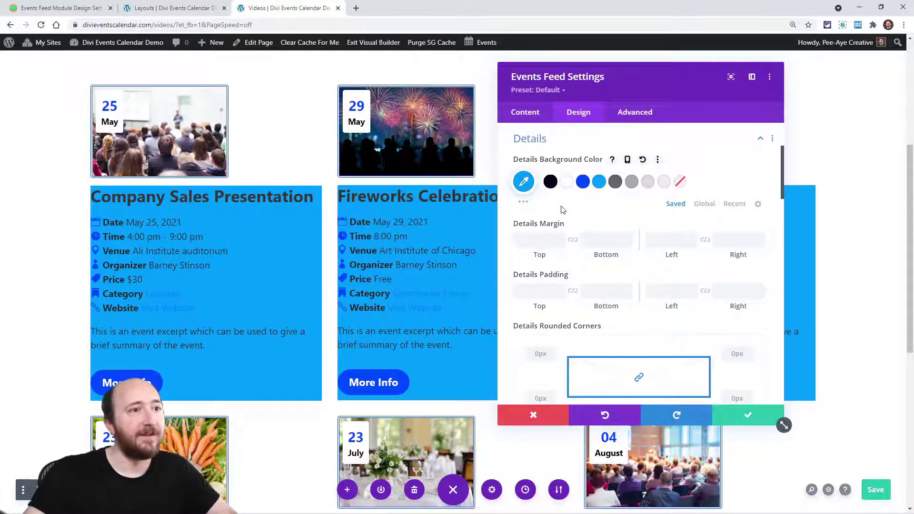
left_click(615, 181)
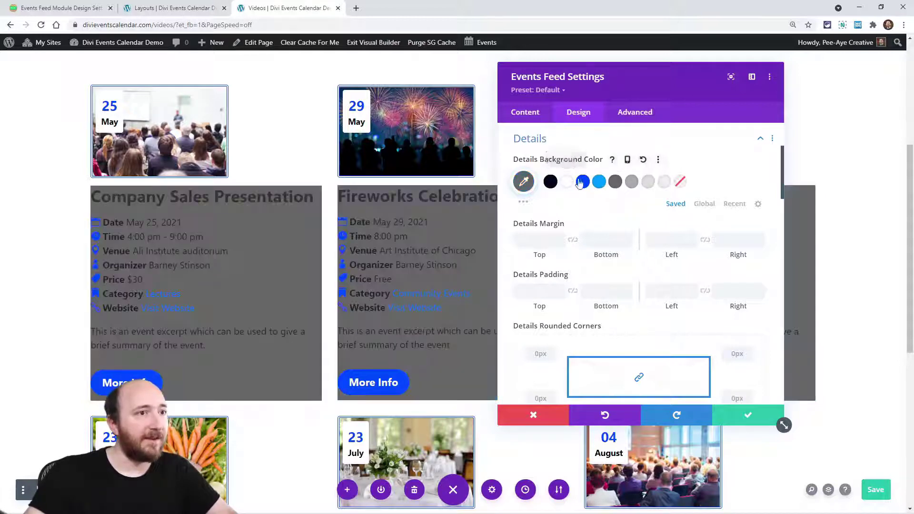
left_click(599, 181)
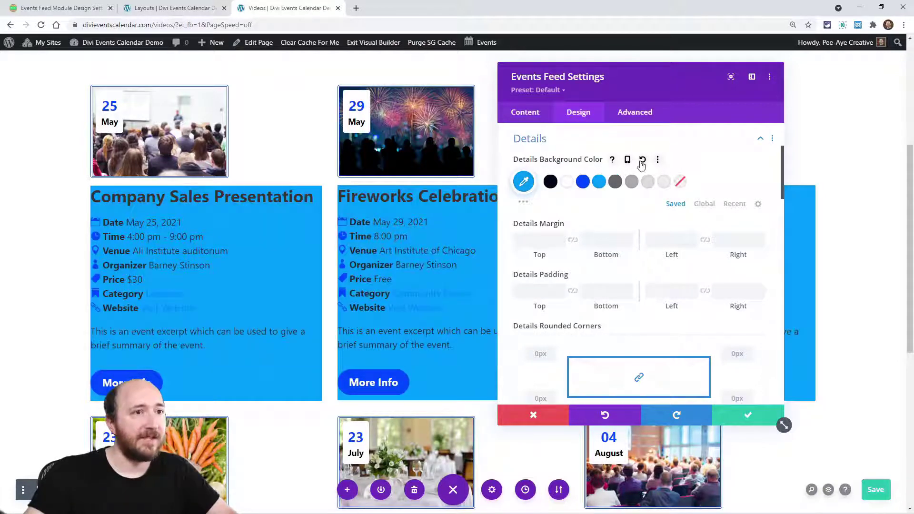
Set the details padding to 30px on all four sides, linking top with bottom and left with right
scroll(596, 260, "down", 4)
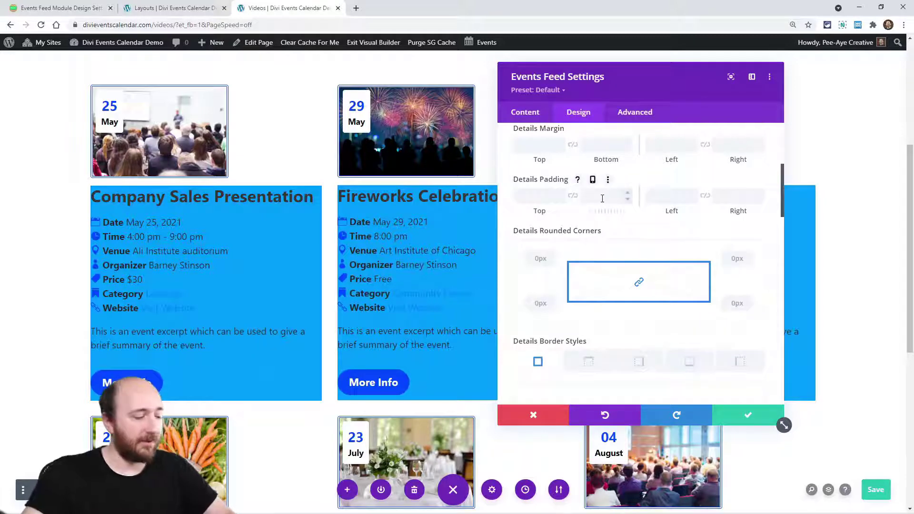
left_click(601, 198)
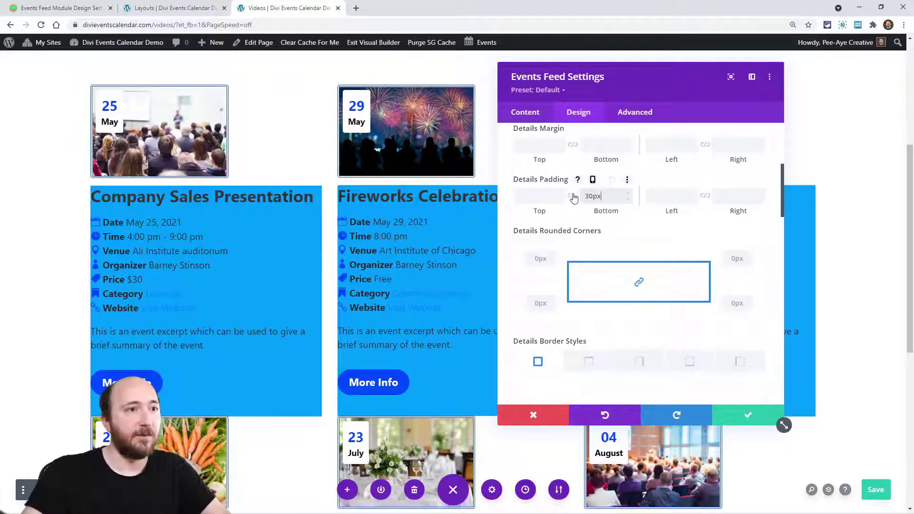
left_click(573, 196)
left_click(666, 196)
type("30px")
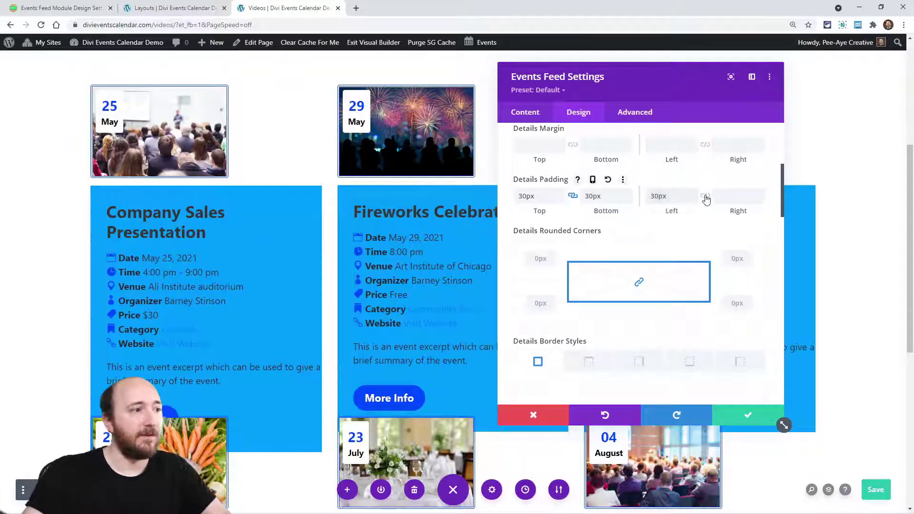
left_click(705, 196)
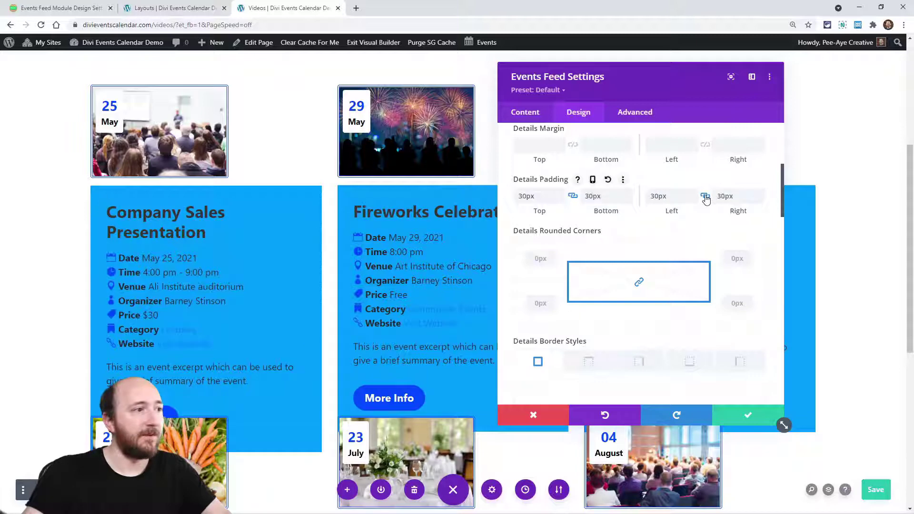
Round all four corners of the event details area to 8px
left_click(553, 256)
left_click(553, 256)
left_click(553, 256)
left_click(552, 256)
left_click(552, 255)
left_click(552, 255)
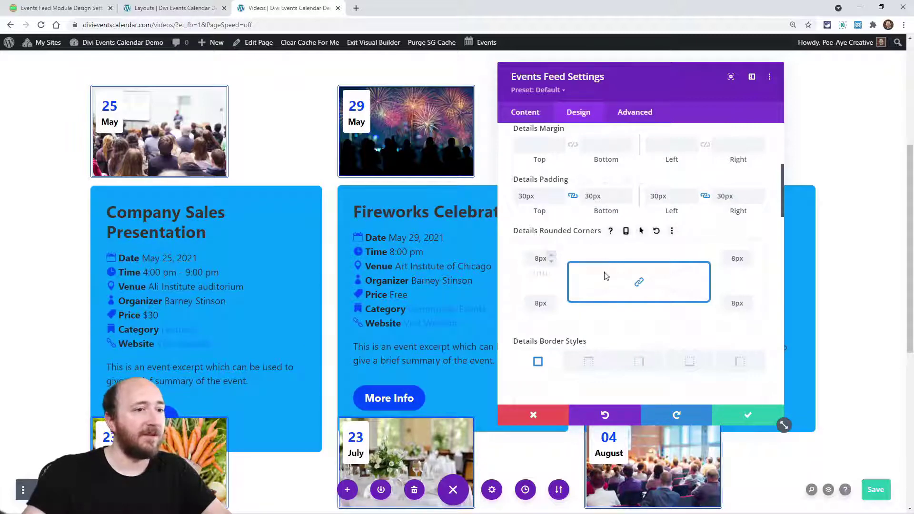
Set the details border color to #666666 and look over the details border style and box shadow options
scroll(603, 286, "down", 5)
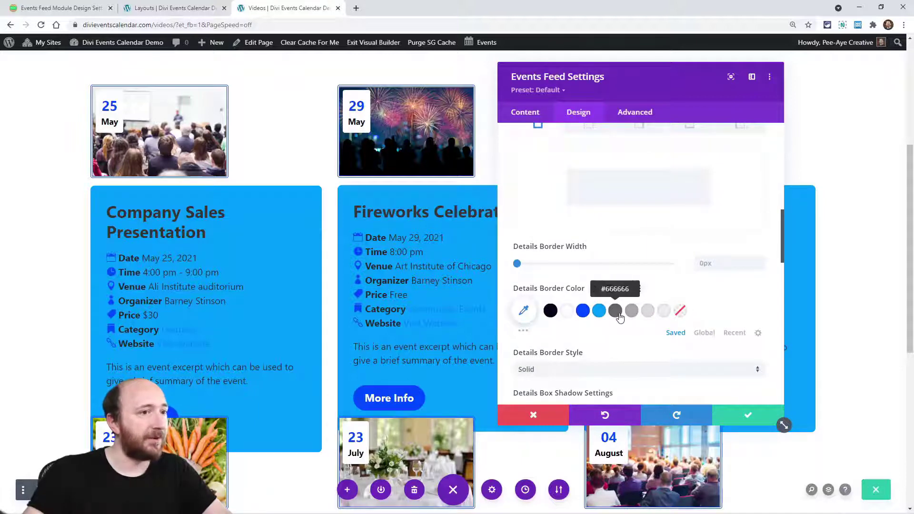
left_click(619, 315)
scroll(691, 305, "down", 4)
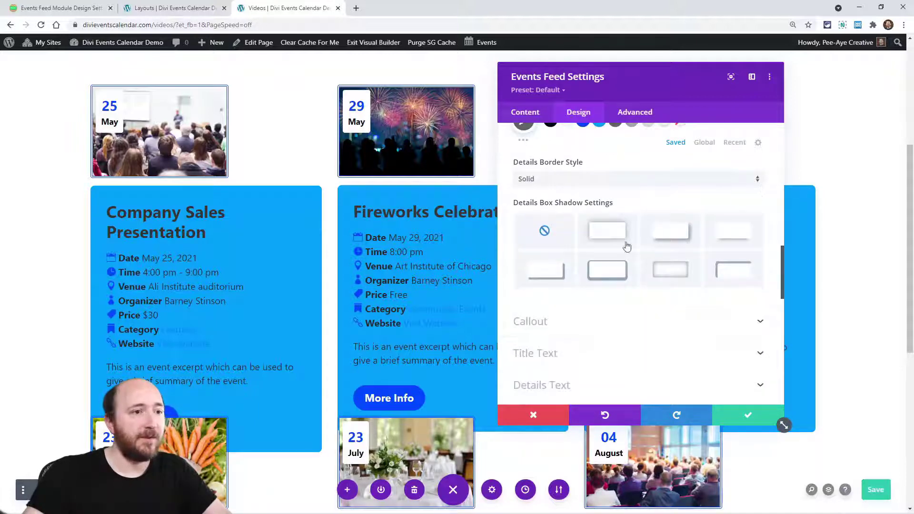
scroll(560, 309, "down", 2)
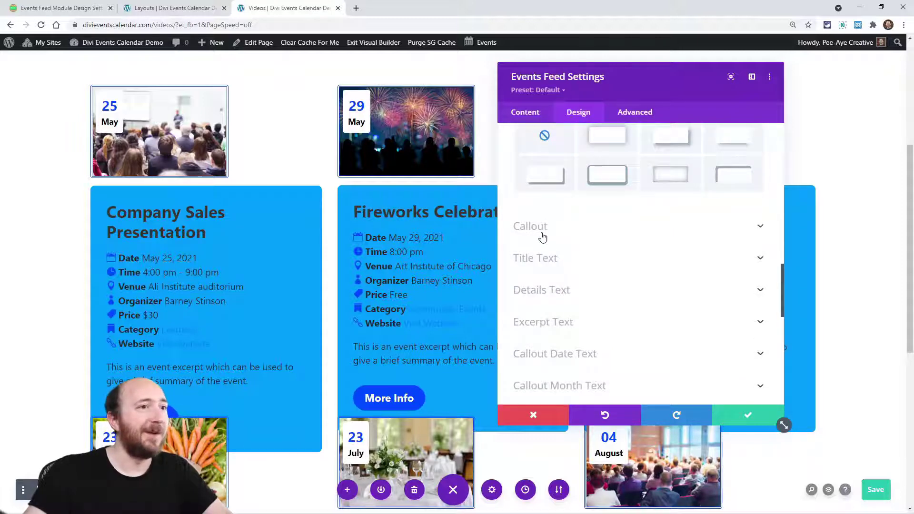
Discard the unsaved Events Feed settings changes and reset the module's styles
left_click(561, 235)
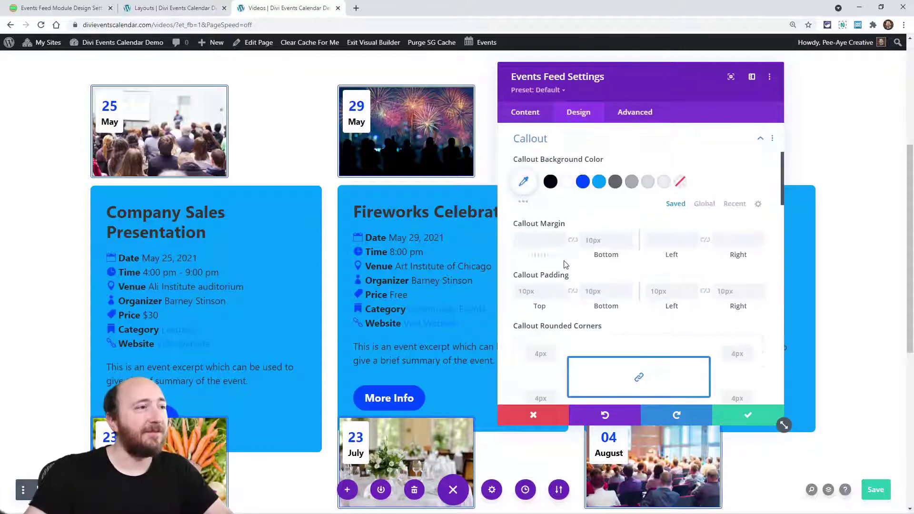
left_click(526, 418)
right_click(426, 124)
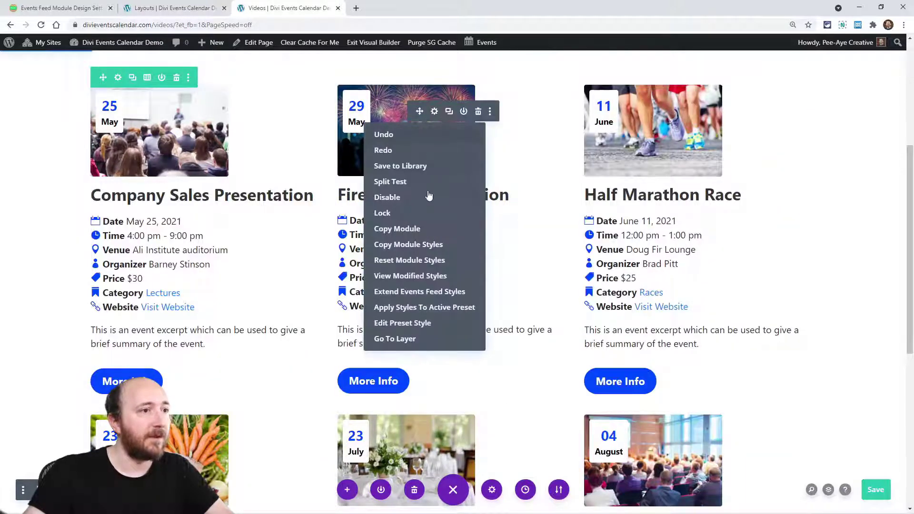
left_click(398, 261)
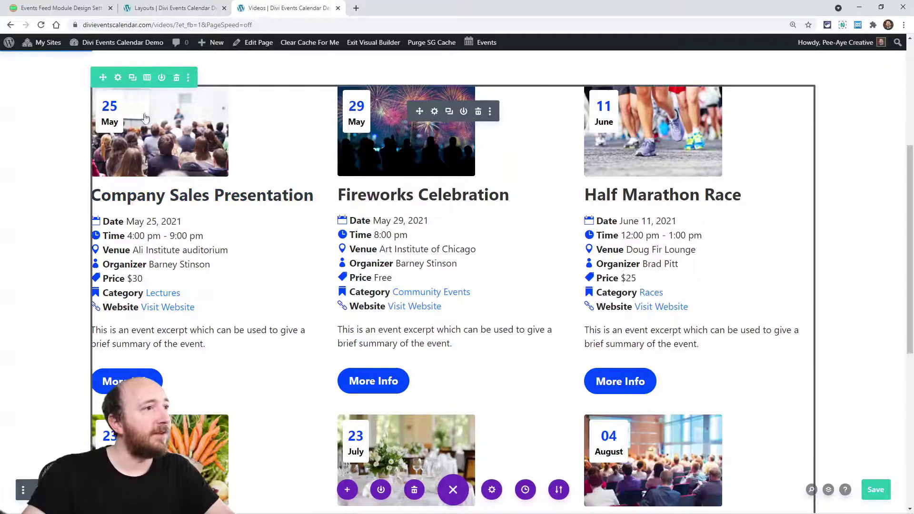
Reopen the Events Feed design settings and change the feed layout to List
left_click(435, 113)
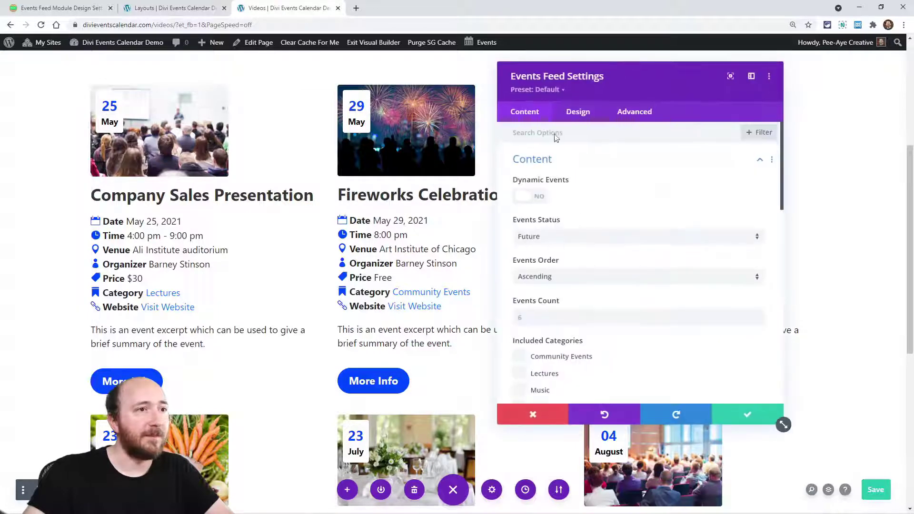
left_click(577, 113)
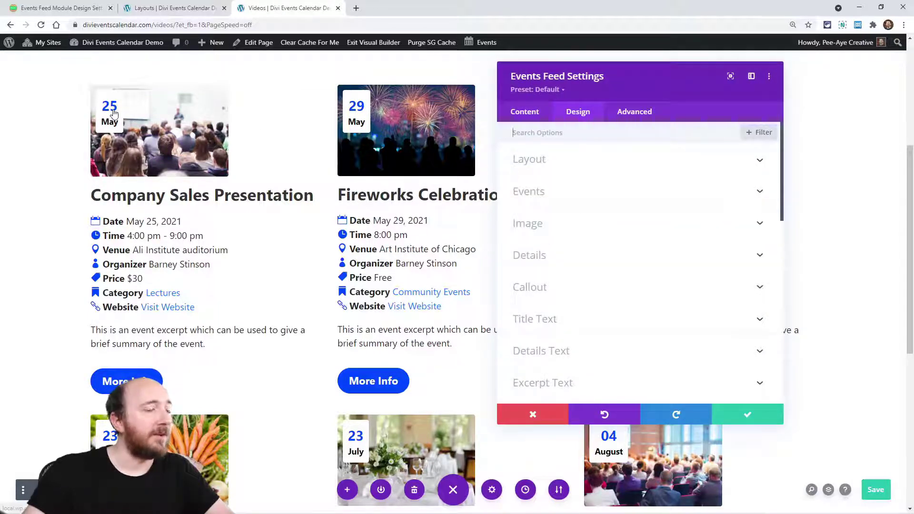
left_click(562, 160)
left_click(551, 205)
left_click(547, 224)
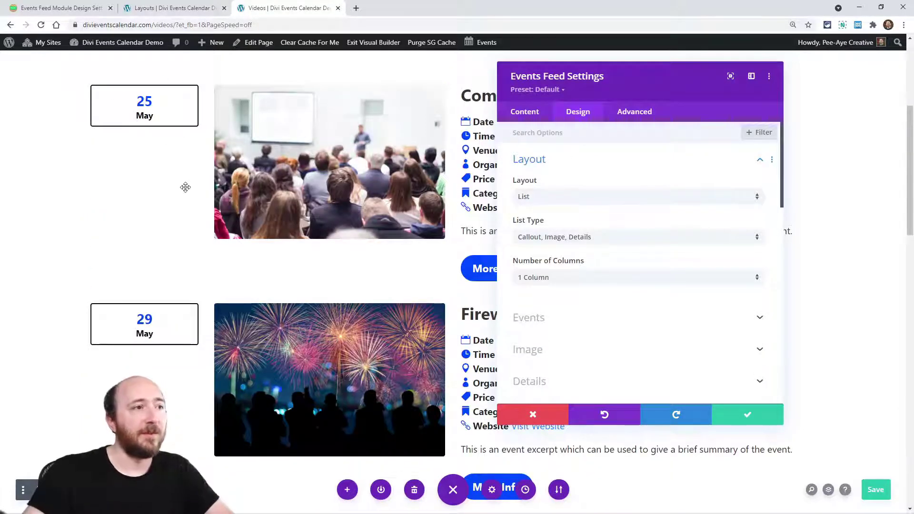
Set the background color of the event date callout to black
scroll(186, 187, "up", 2)
scroll(566, 333, "down", 4)
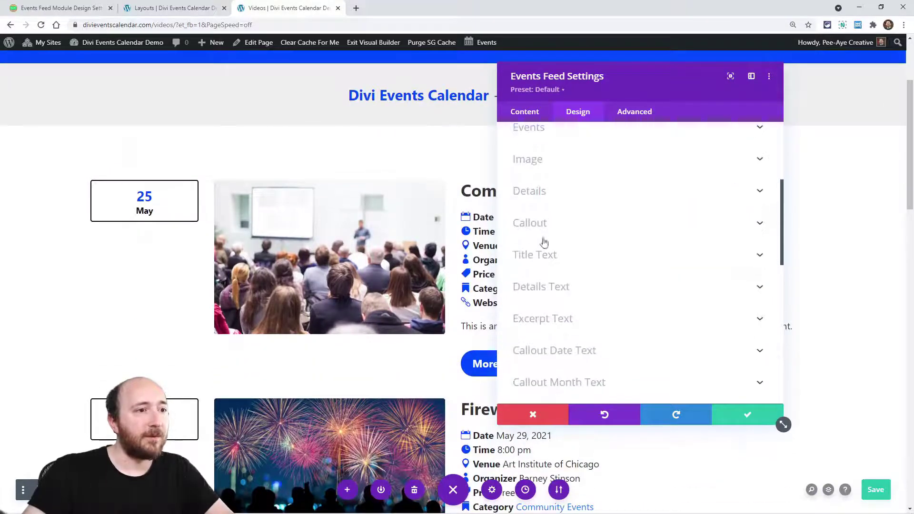
left_click(545, 227)
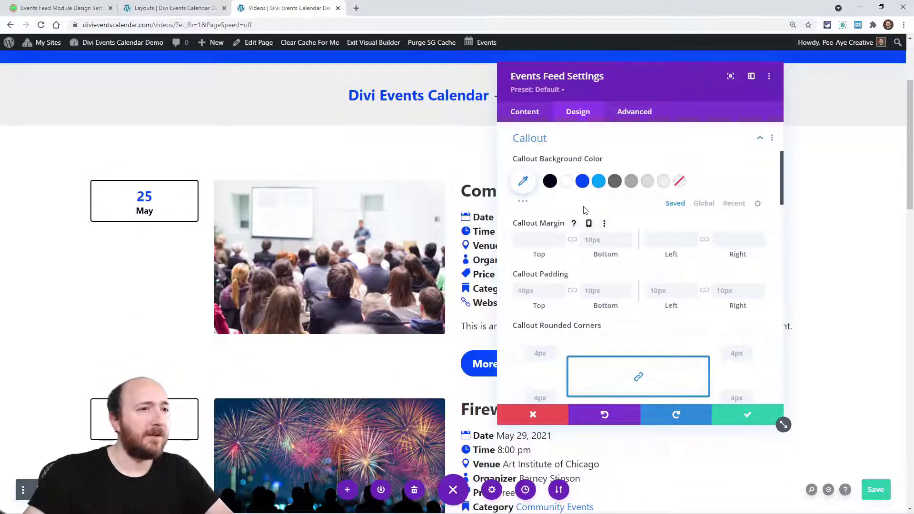
left_click(550, 181)
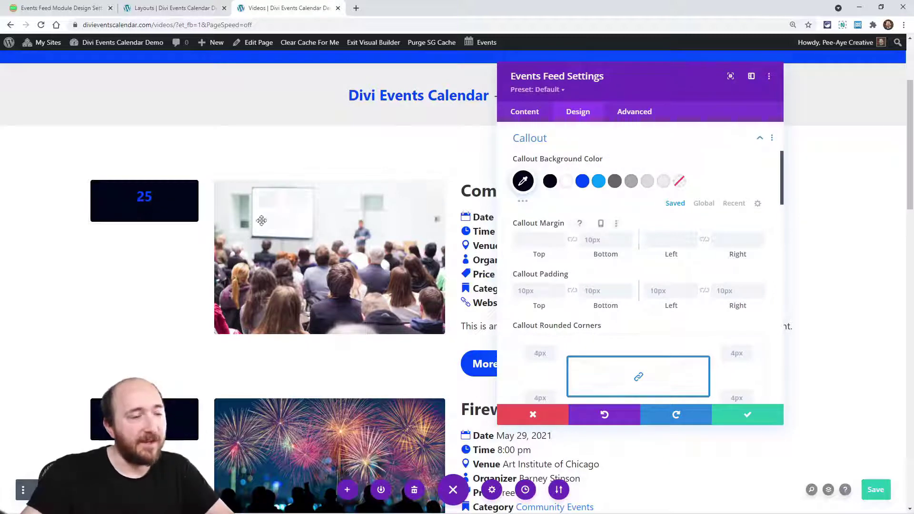
Set the callout date text color to white #ffffff
scroll(571, 288, "down", 15)
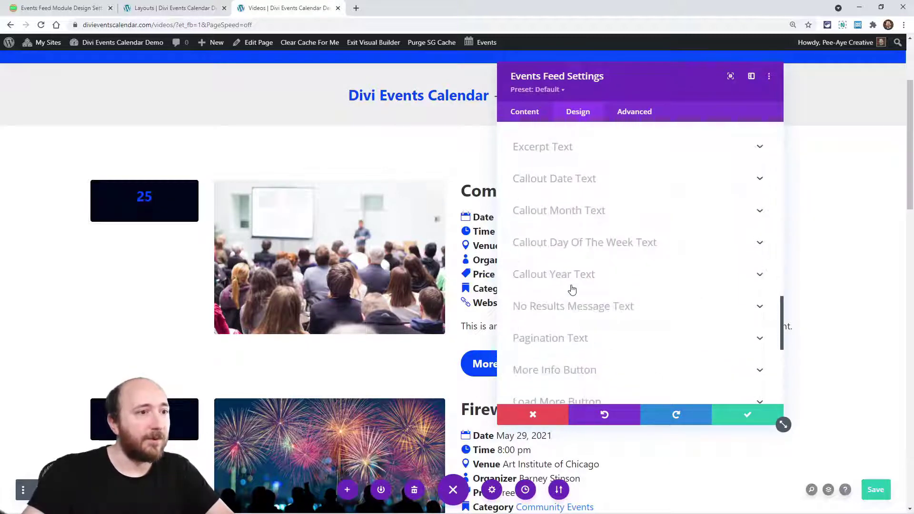
left_click(567, 186)
left_click(566, 343)
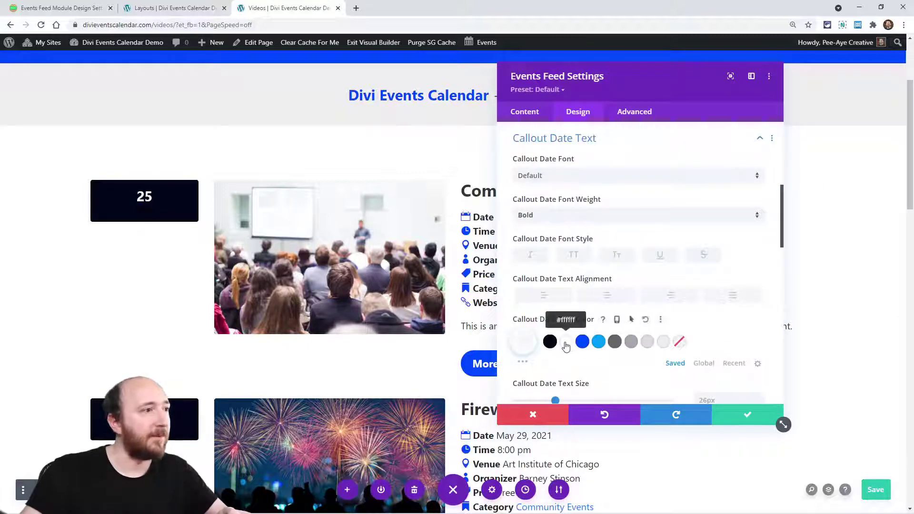
Try white #ffffff for the callout month text and set its color to light grey #dddddd
scroll(586, 303, "down", 7)
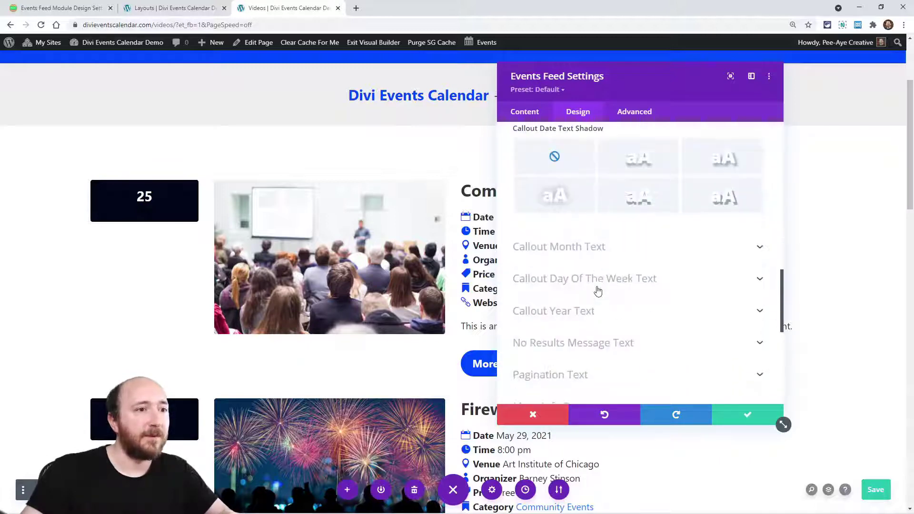
left_click(586, 250)
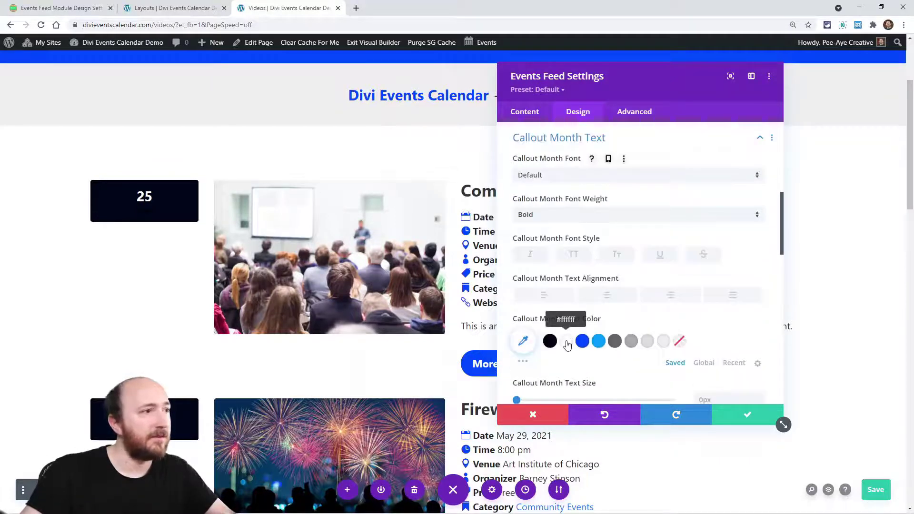
left_click(567, 343)
left_click(648, 342)
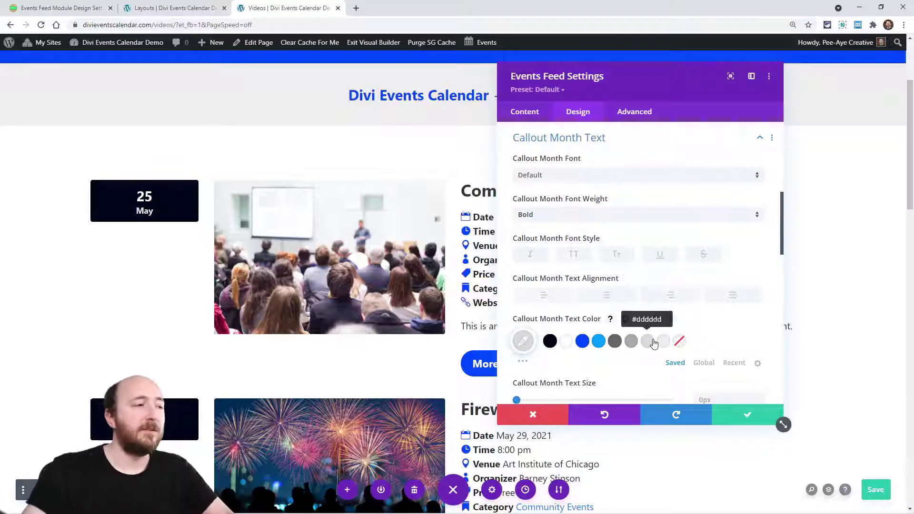
Open the Title Text settings, move the settings window off the event details, and try uppercase before setting the event titles to small caps
scroll(587, 267, "down", 10)
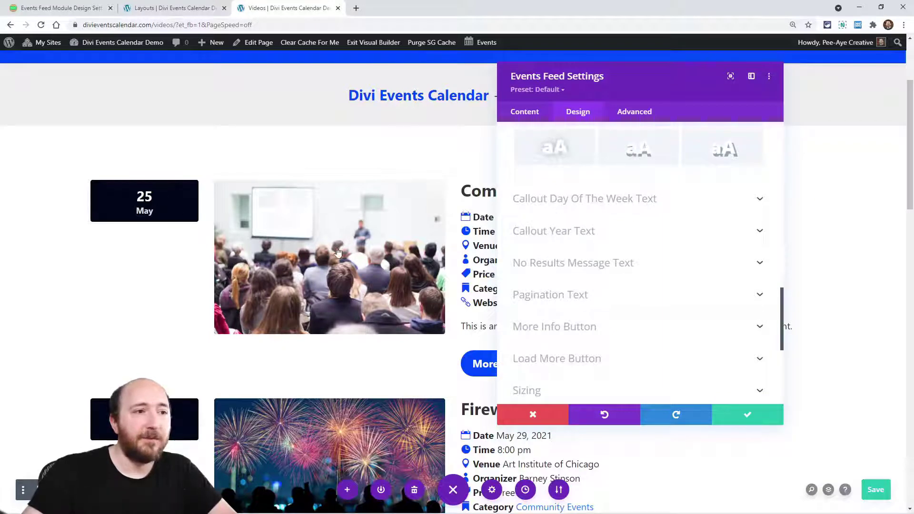
scroll(570, 262, "up", 15)
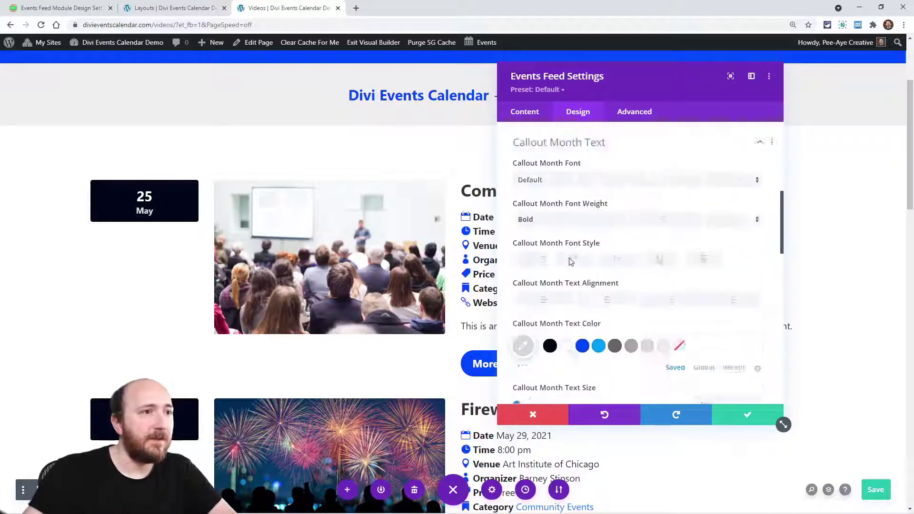
scroll(570, 262, "down", 2)
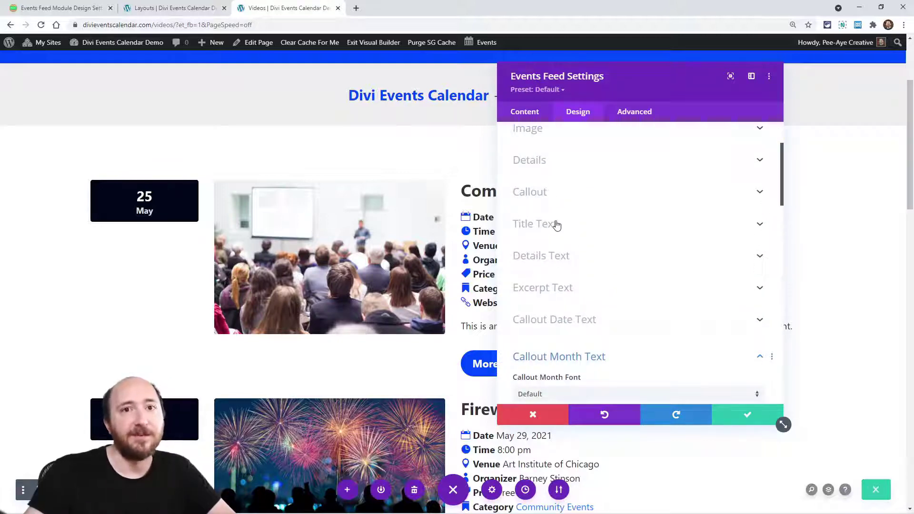
left_click(558, 226)
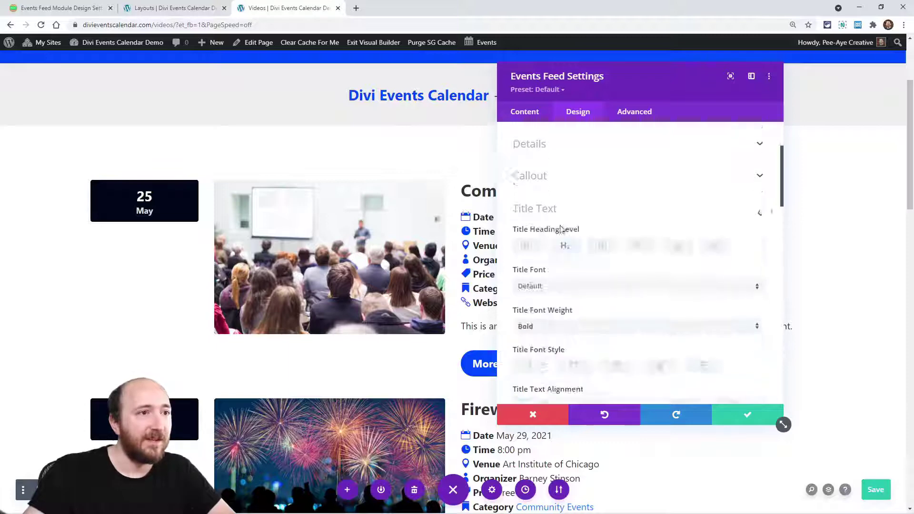
left_click_drag(657, 90, 261, 96)
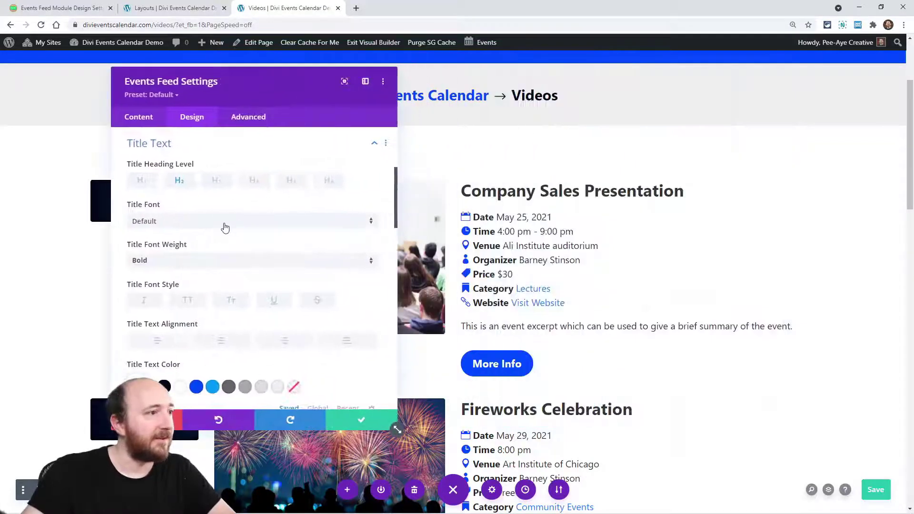
scroll(219, 261, "down", 3)
left_click(186, 210)
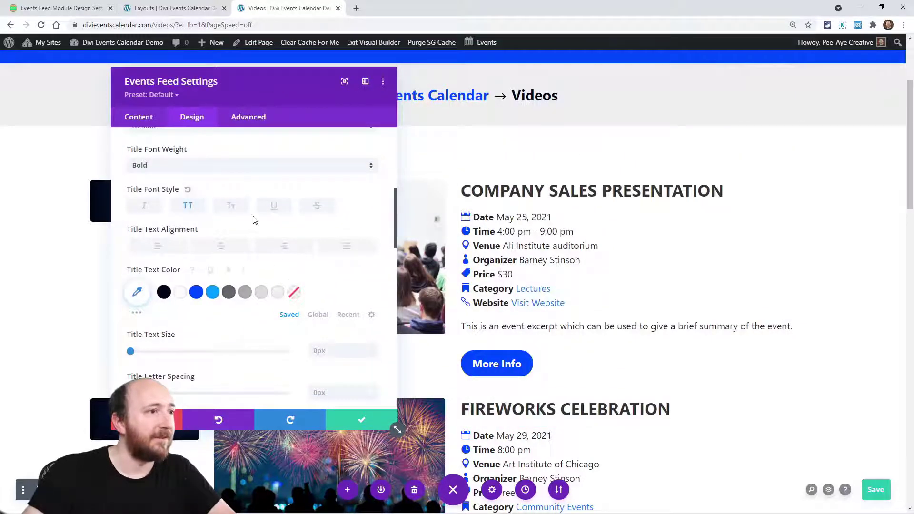
left_click(232, 205)
Try centered event titles, set them to left alignment, and color the title text dark grey #666666
left_click(219, 250)
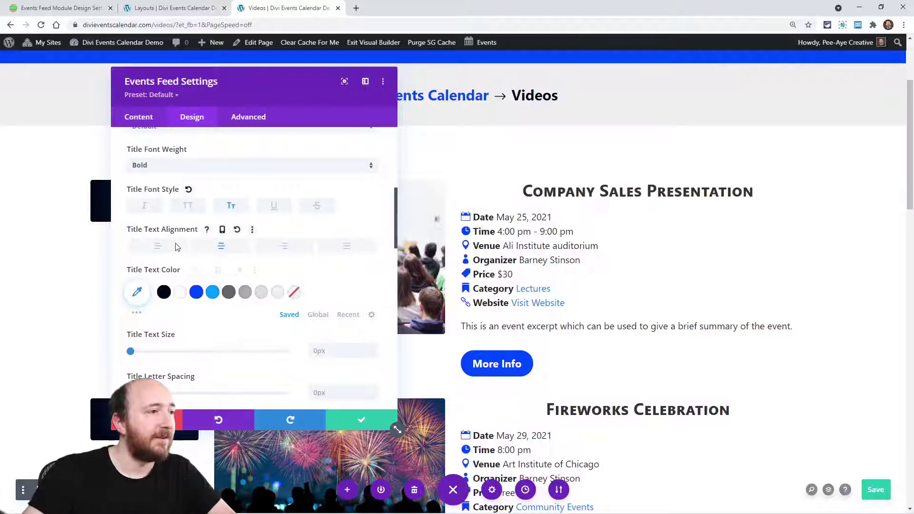
left_click(163, 248)
left_click(229, 299)
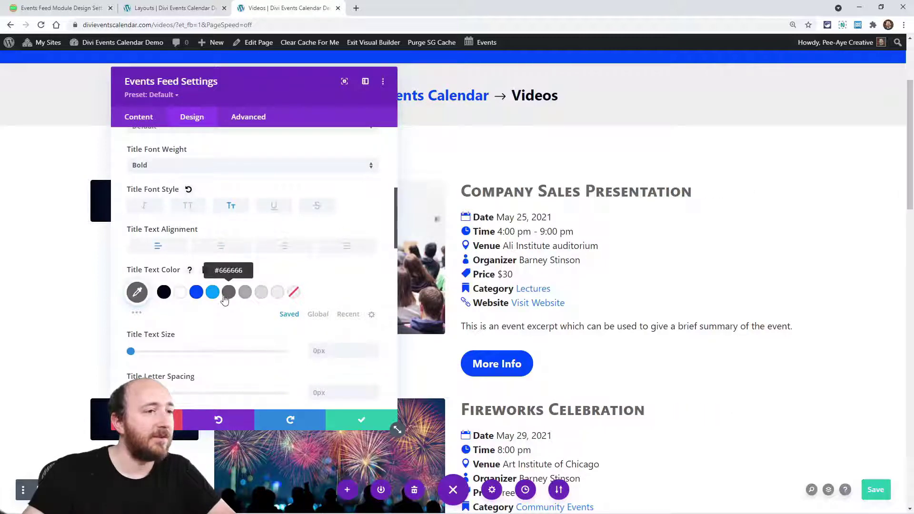
Review the title size, spacing and shadow options, and the icon color, label color and font options for the details text
scroll(235, 320, "down", 3)
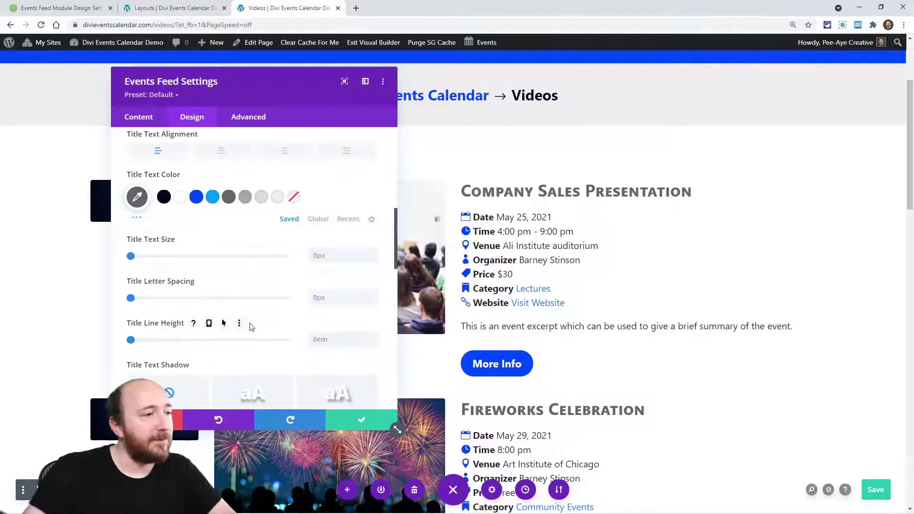
scroll(205, 265, "down", 5)
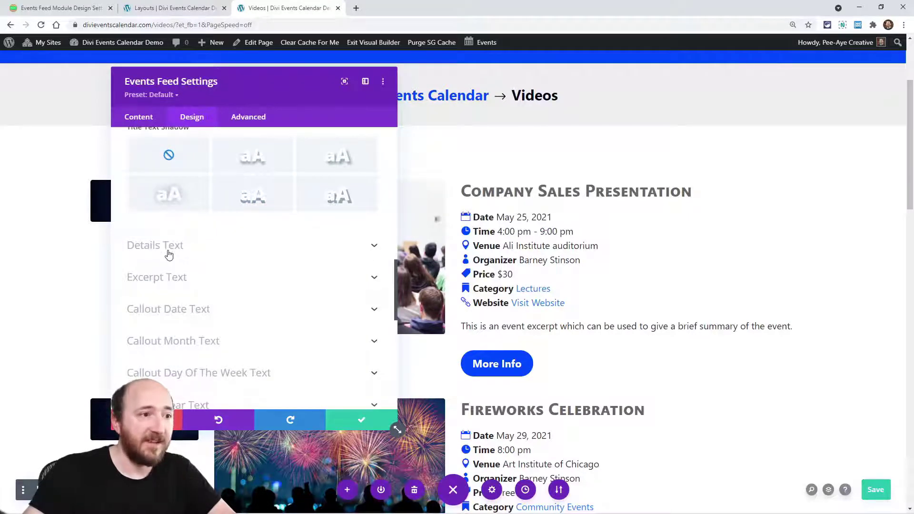
left_click(169, 255)
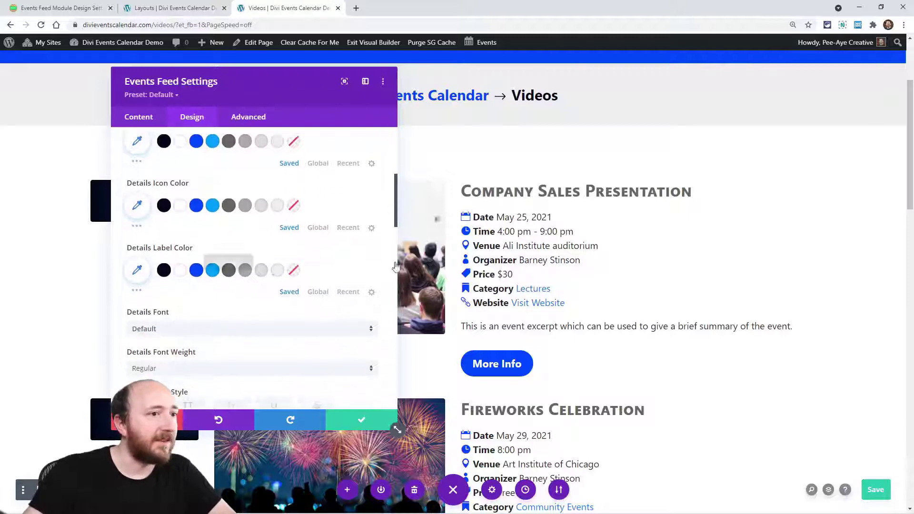
scroll(210, 257, "down", 1)
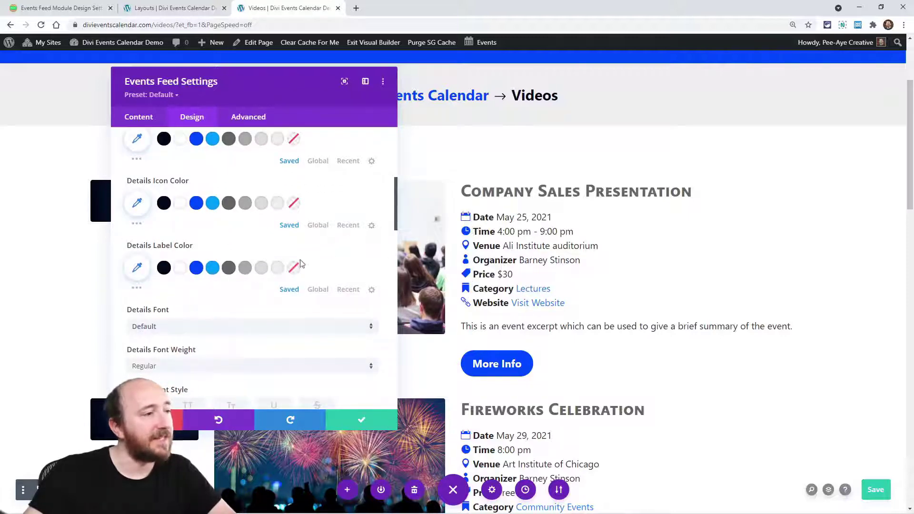
scroll(224, 274, "down", 8)
scroll(227, 276, "down", 7)
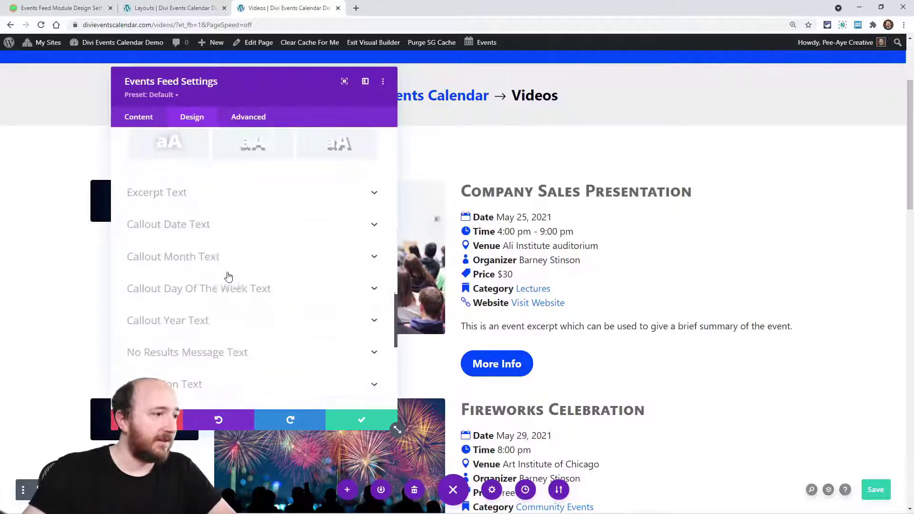
Review the Excerpt Text settings and the custom style options for the More Info button
scroll(228, 277, "up", 4)
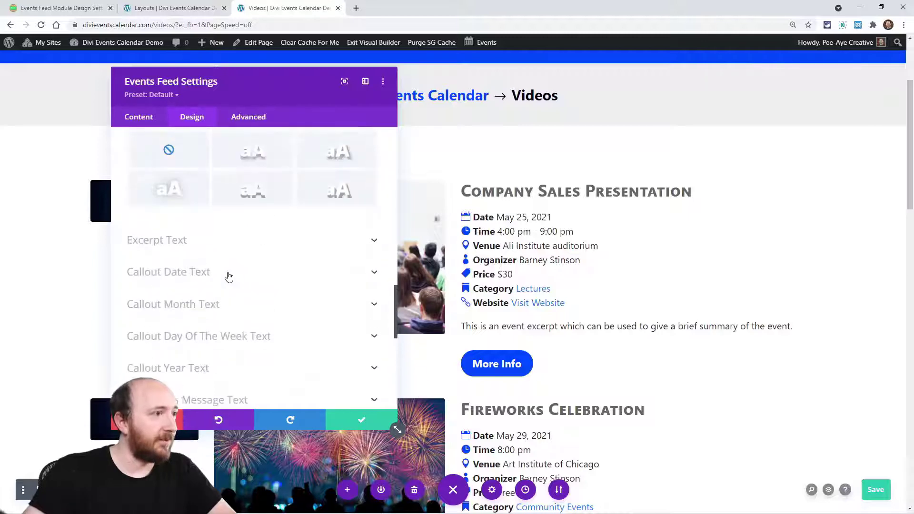
left_click(189, 255)
scroll(215, 279, "down", 10)
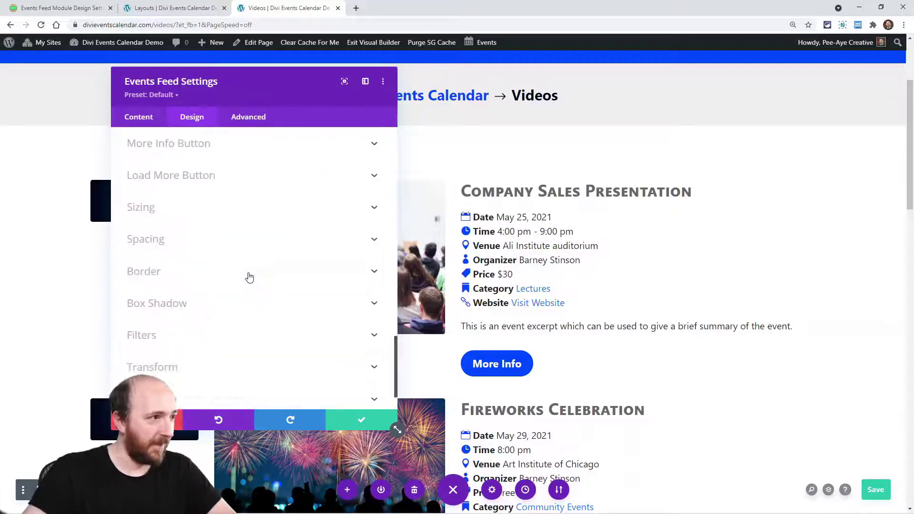
scroll(176, 248, "up", 4)
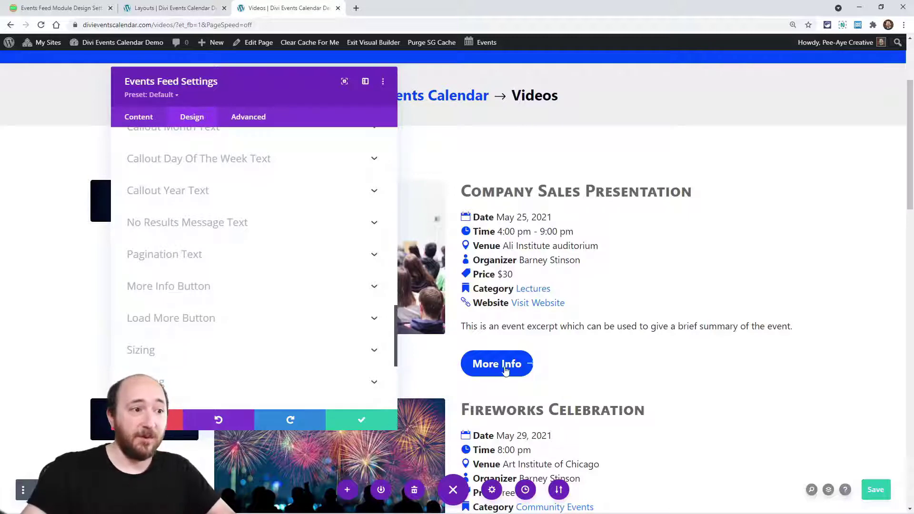
left_click(198, 286)
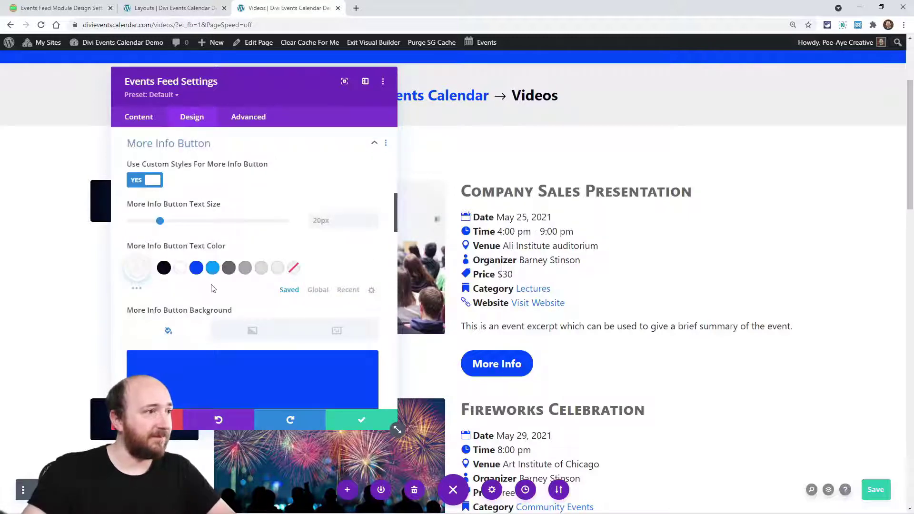
scroll(248, 239, "down", 4)
scroll(248, 240, "up", 6)
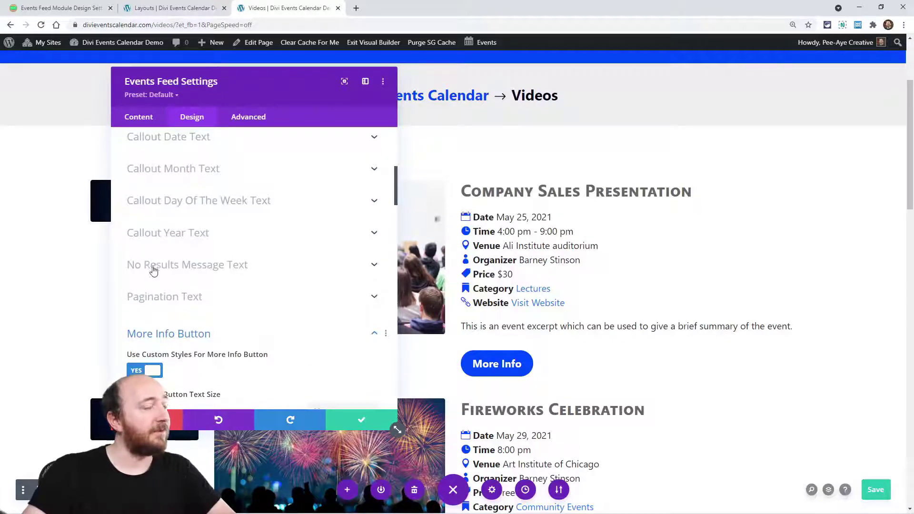
Examine the No Results Message text styling and the included event categories in the module's content settings
left_click(152, 272)
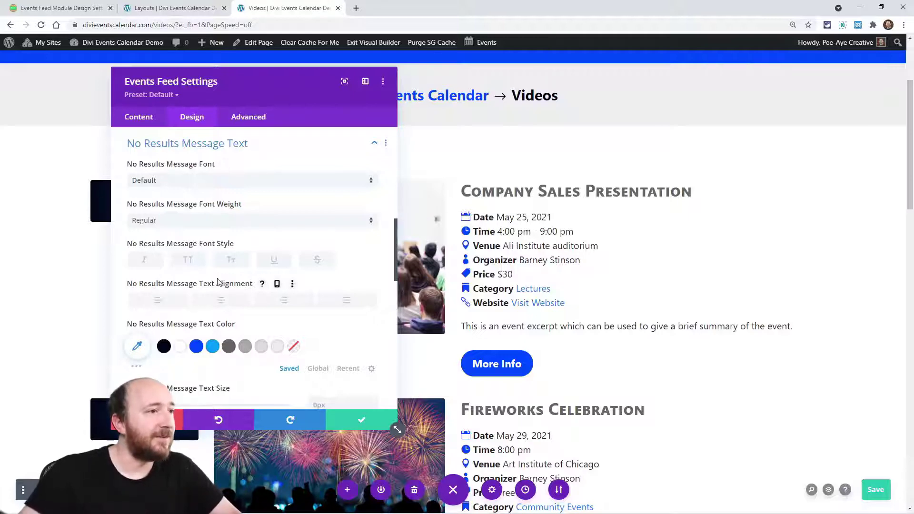
left_click(137, 118)
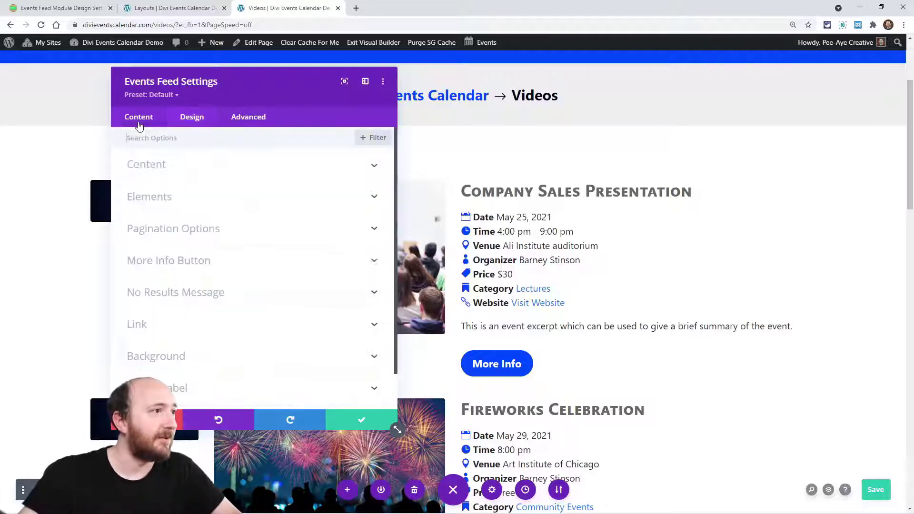
left_click(143, 163)
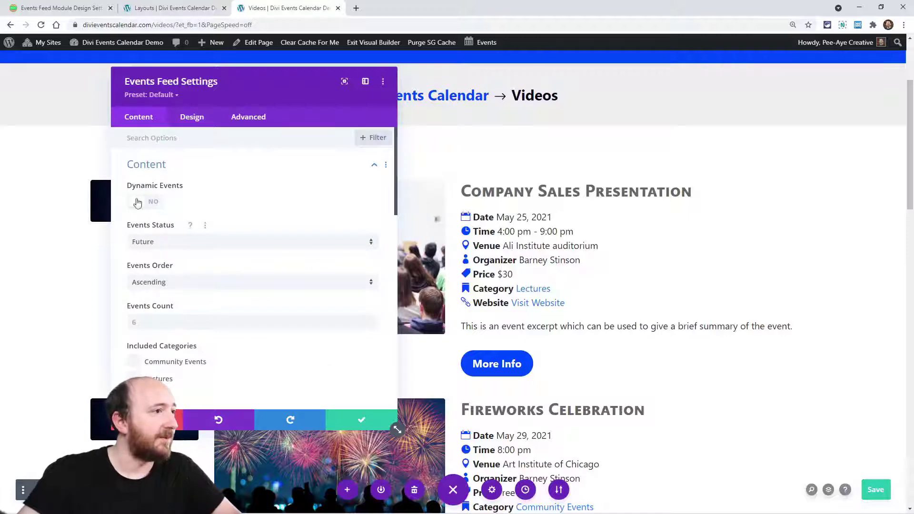
scroll(152, 362, "down", 2)
scroll(146, 324, "down", 2)
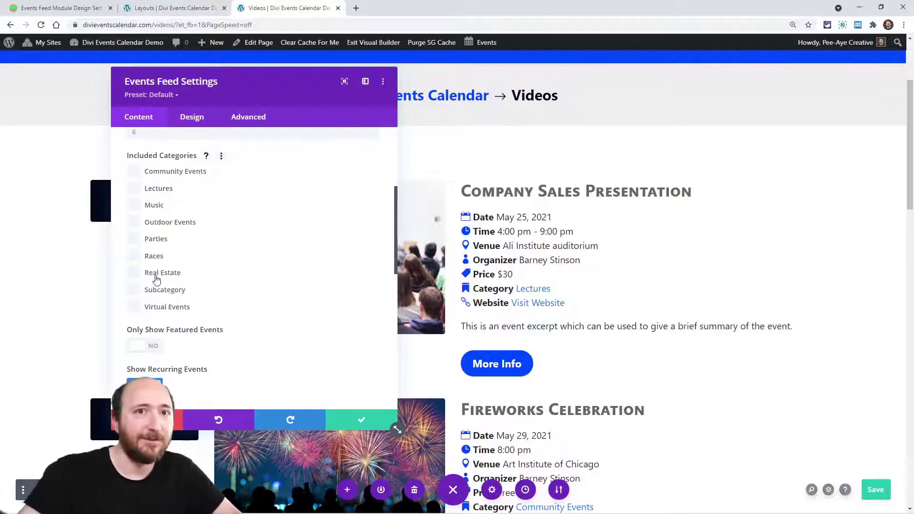
Look through the complete list of Events Feed design settings, from Layout down to Animation
left_click(192, 118)
scroll(199, 300, "down", 4)
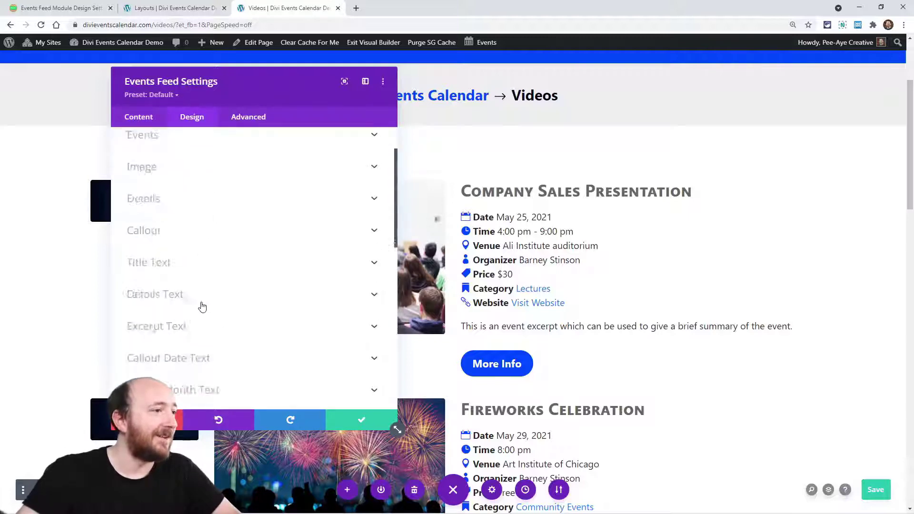
scroll(196, 271, "down", 5)
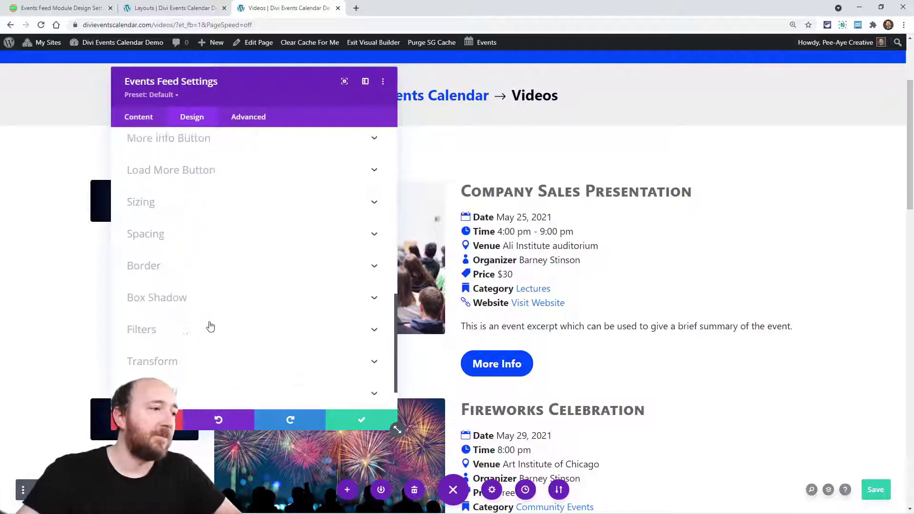
scroll(210, 335, "up", 5)
scroll(212, 337, "up", 4)
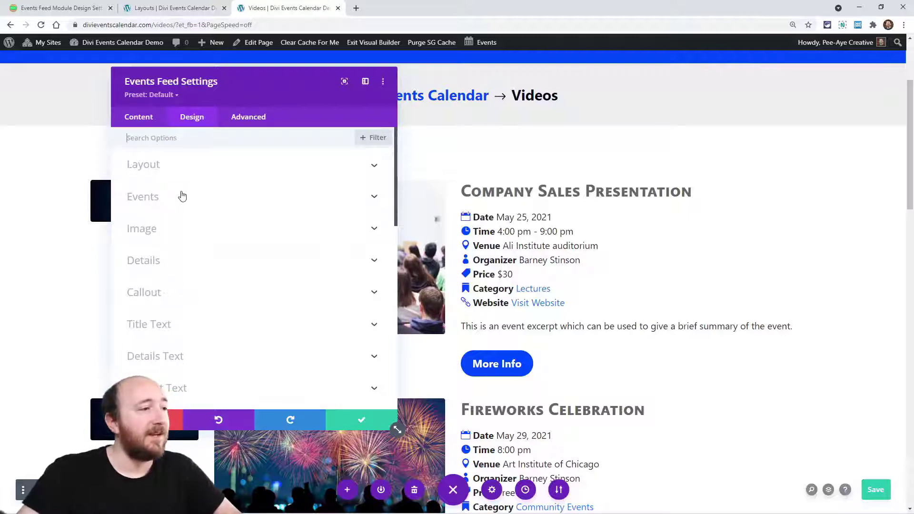
scroll(171, 290, "down", 6)
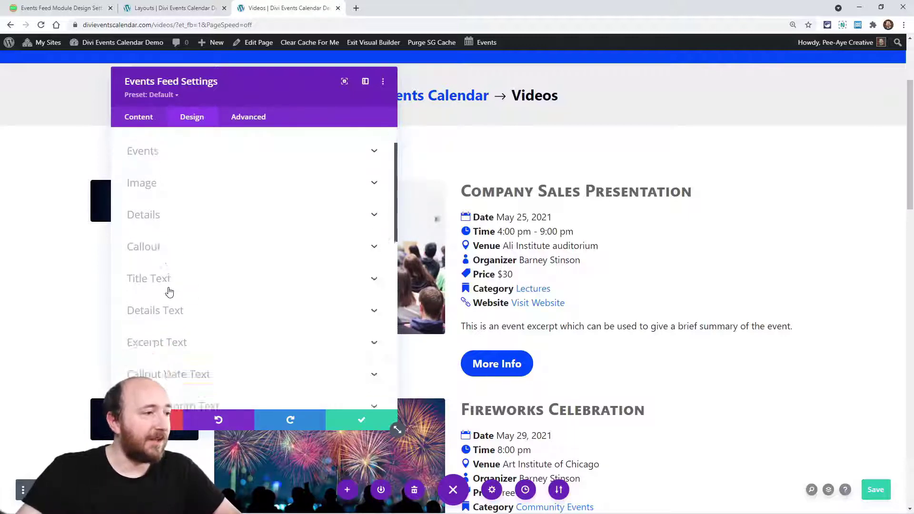
scroll(176, 296, "down", 1)
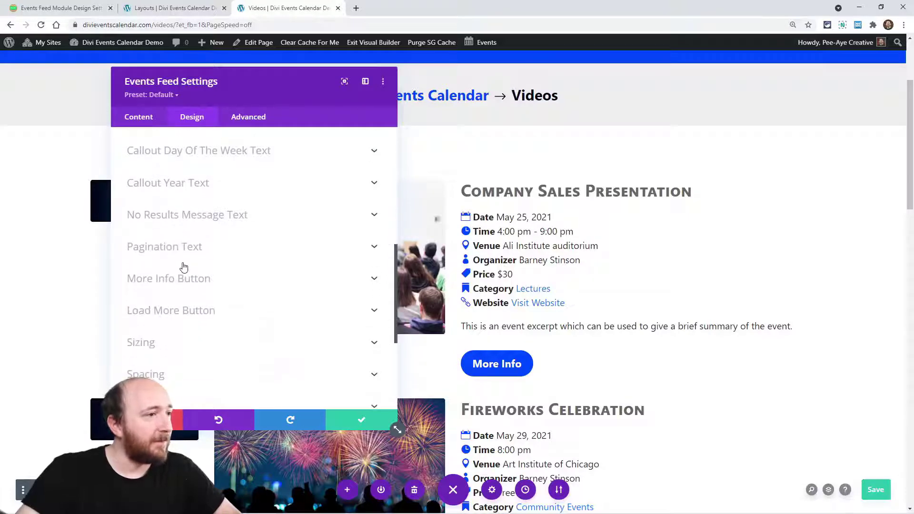
scroll(184, 269, "down", 2)
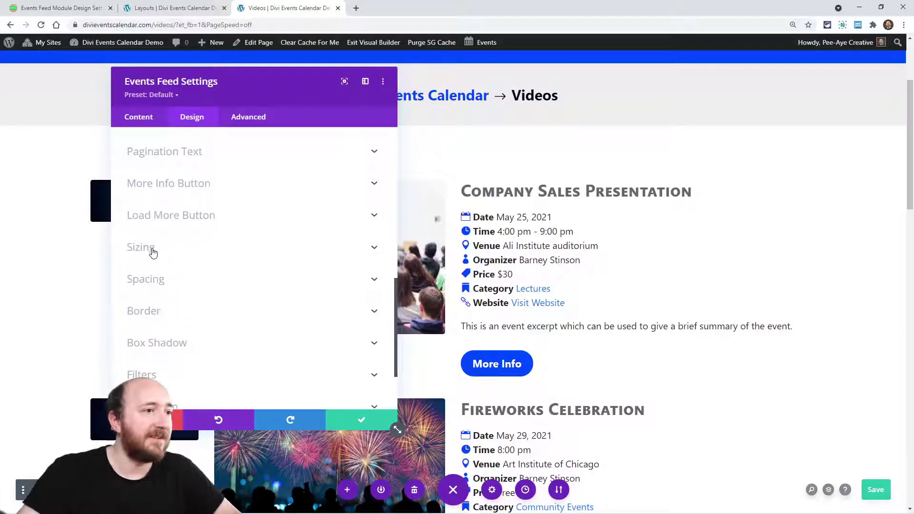
scroll(176, 336, "down", 2)
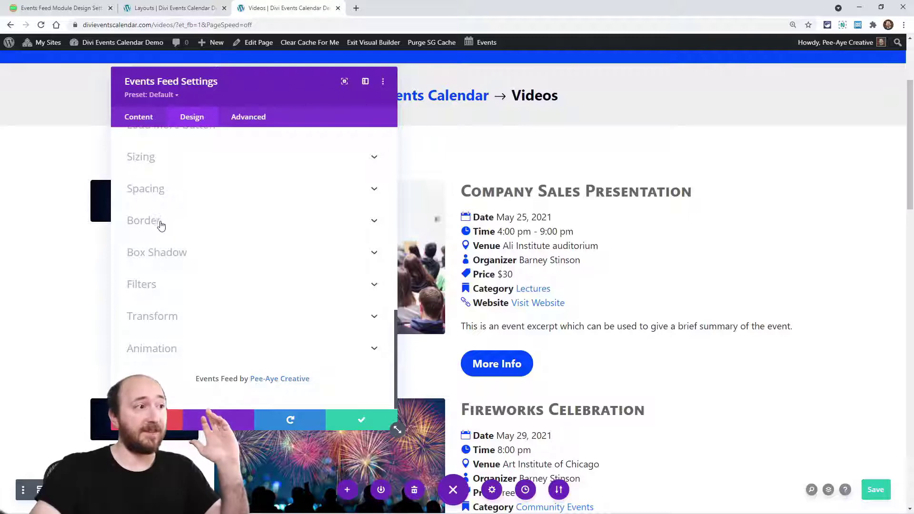
Try the first box shadow preset on the whole Events Feed module, inspect it on the page, and reset the shadow to none
left_click(178, 254)
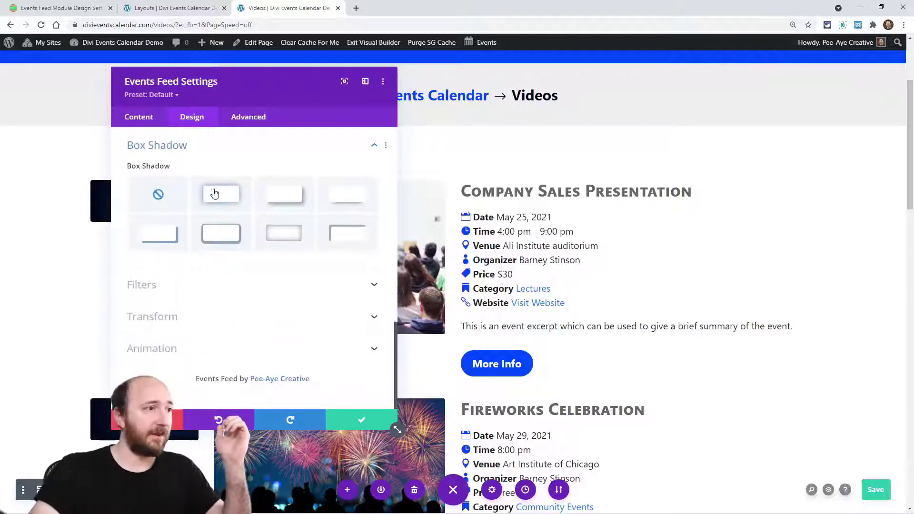
left_click(227, 199)
scroll(714, 238, "down", 6)
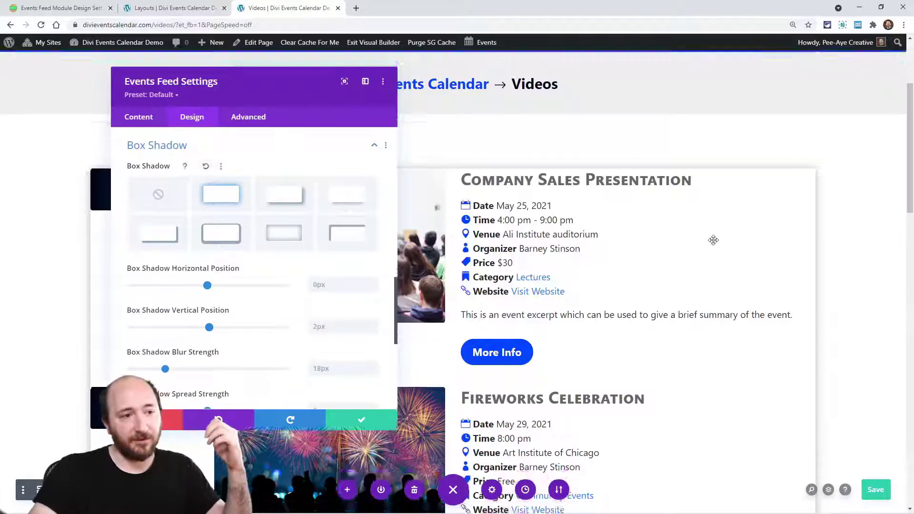
scroll(493, 312, "up", 4)
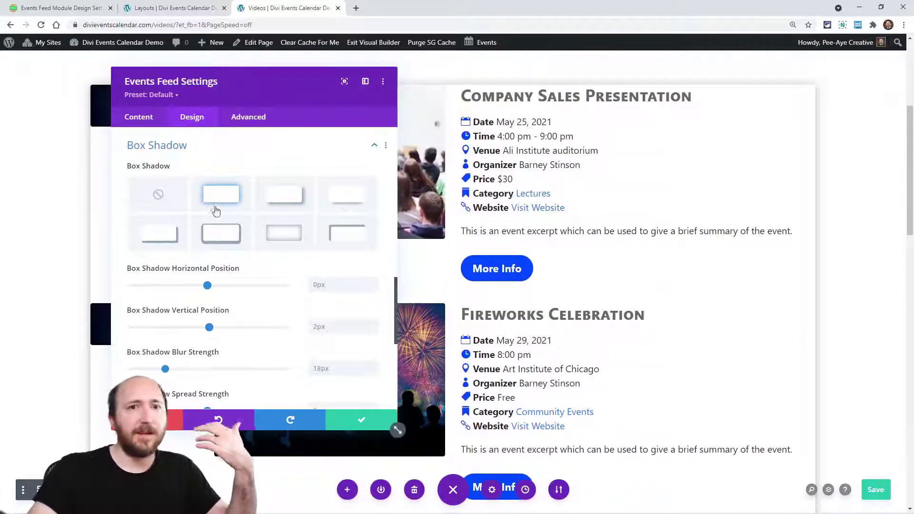
left_click(145, 205)
Apply the first box shadow preset to the individual events through the Event Box Shadow settings, and collapse the Events design options
scroll(207, 250, "up", 10)
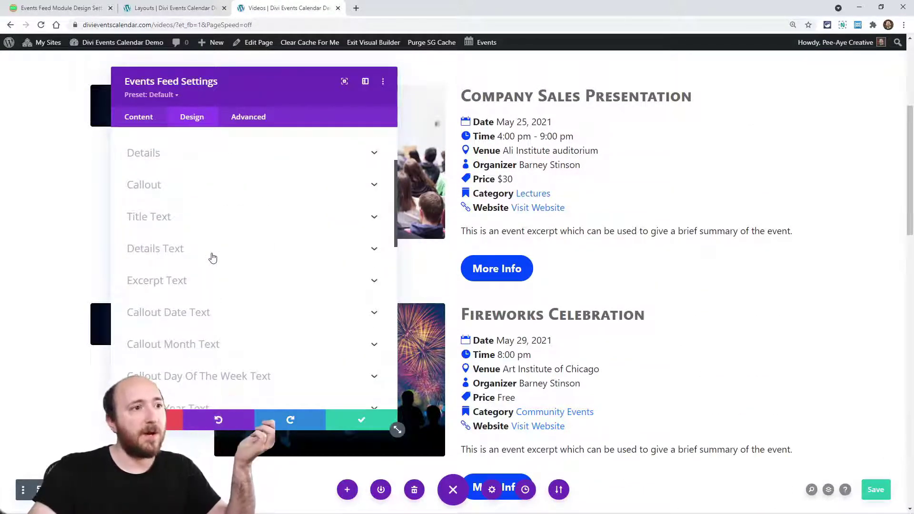
scroll(221, 238, "up", 1)
scroll(221, 239, "up", 2)
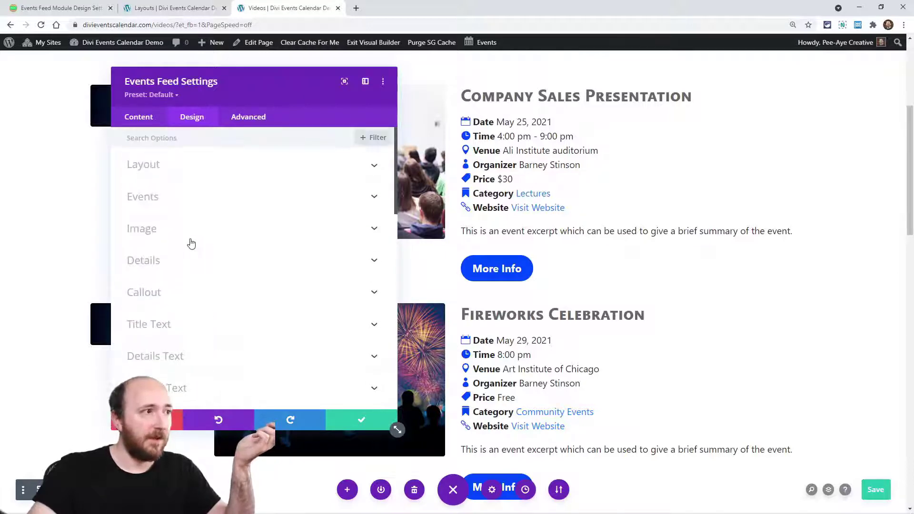
left_click(150, 198)
scroll(274, 269, "down", 10)
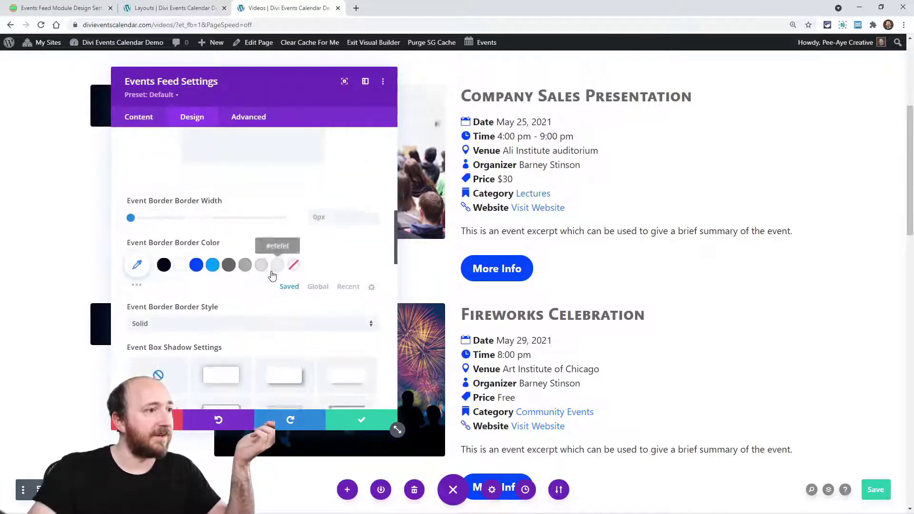
left_click(220, 189)
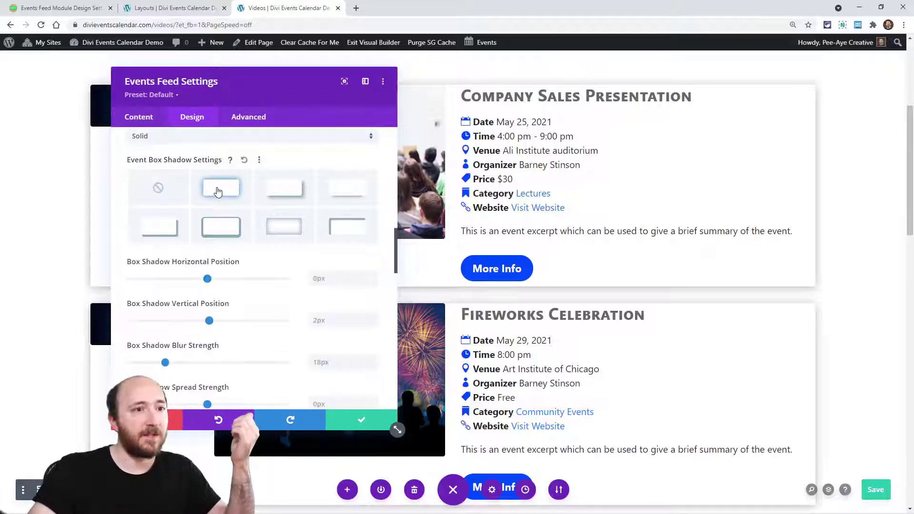
left_click_drag(297, 126, 298, 88)
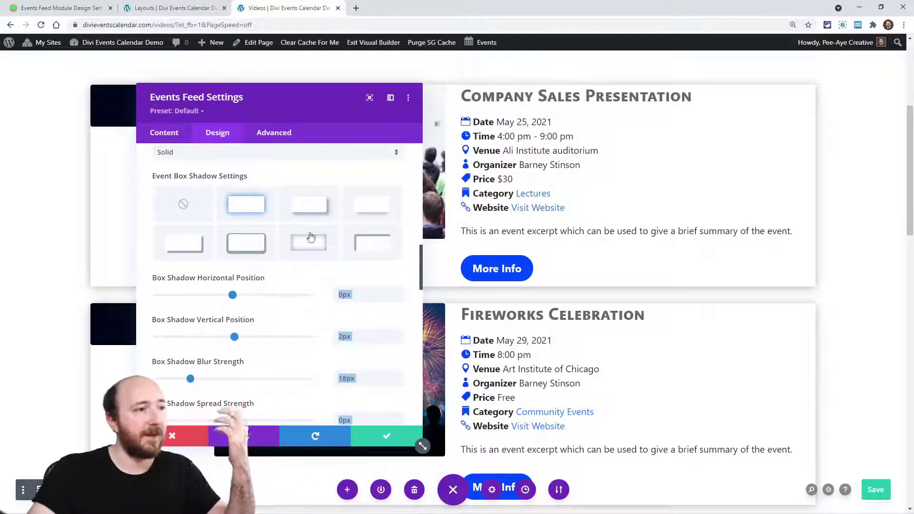
scroll(190, 224, "up", 3)
scroll(190, 229, "up", 5)
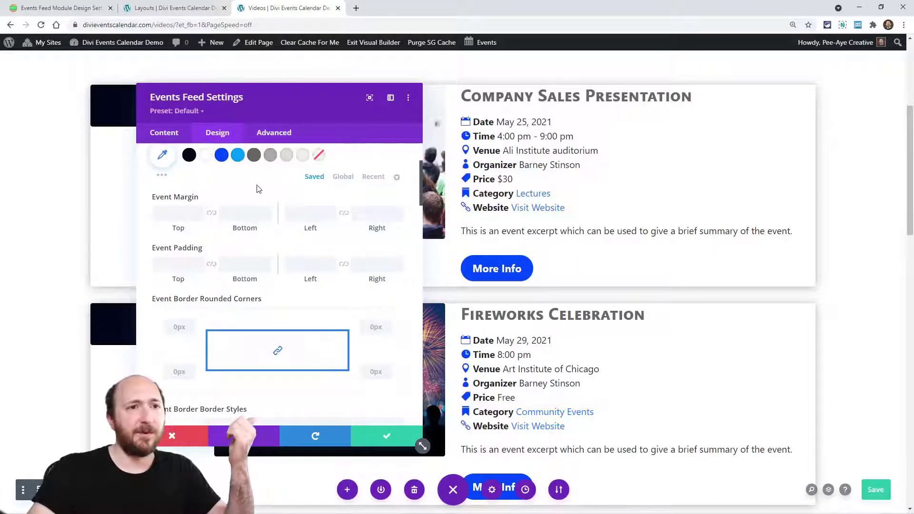
scroll(278, 219, "up", 4)
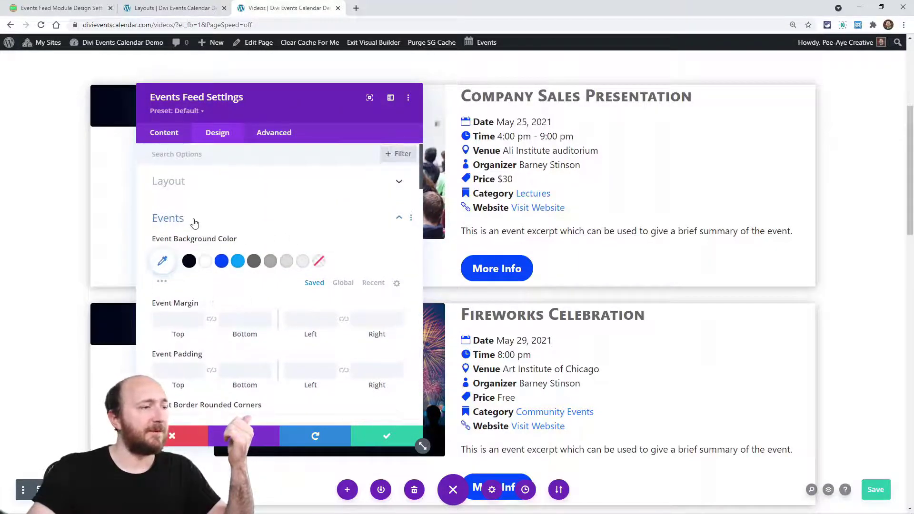
left_click(193, 221)
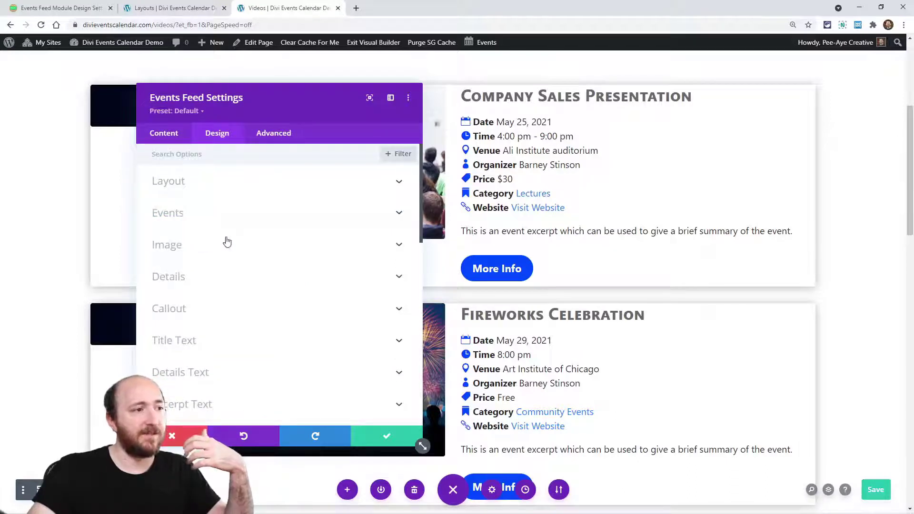
Look over the Events Feed module's design, advanced and content option groups, returning to the design settings
scroll(265, 288, "down", 8)
scroll(262, 295, "down", 2)
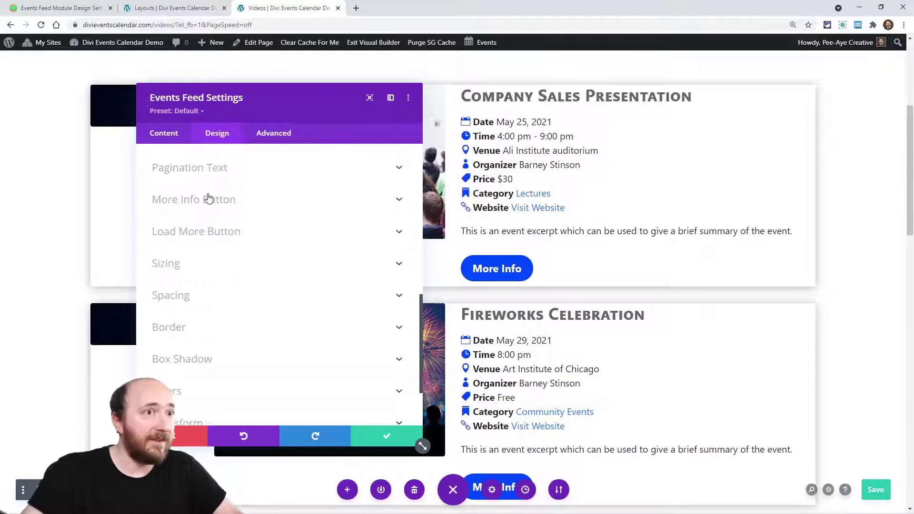
left_click(265, 135)
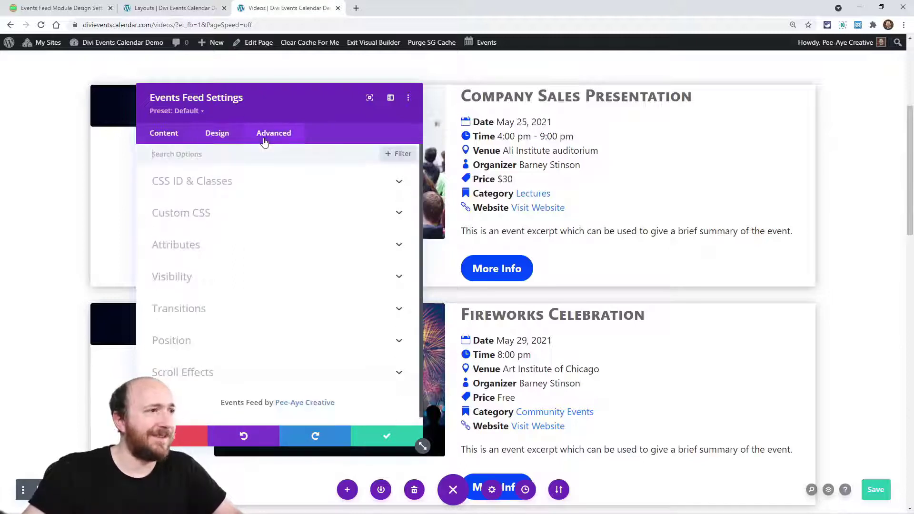
left_click(164, 136)
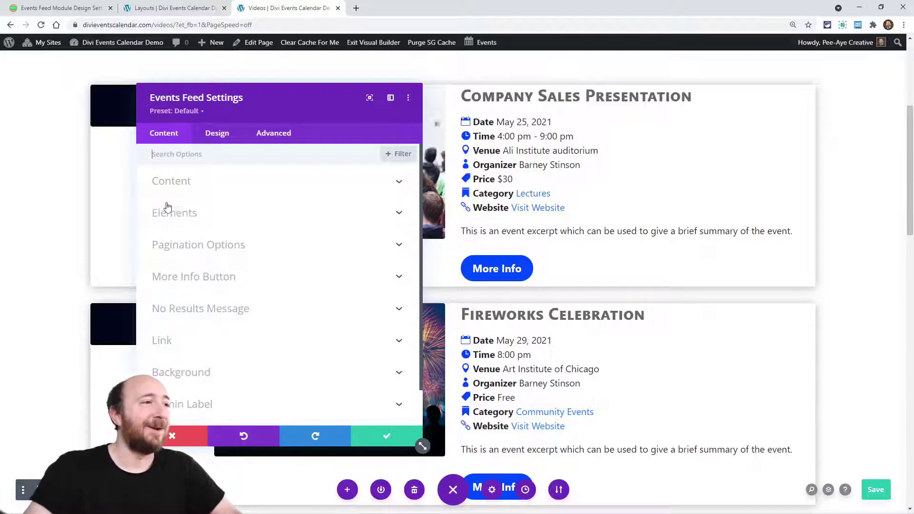
left_click(215, 134)
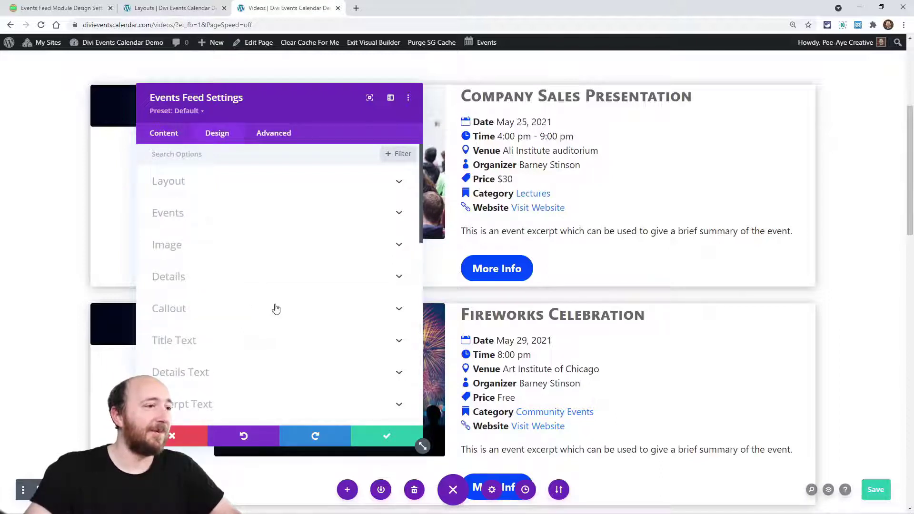